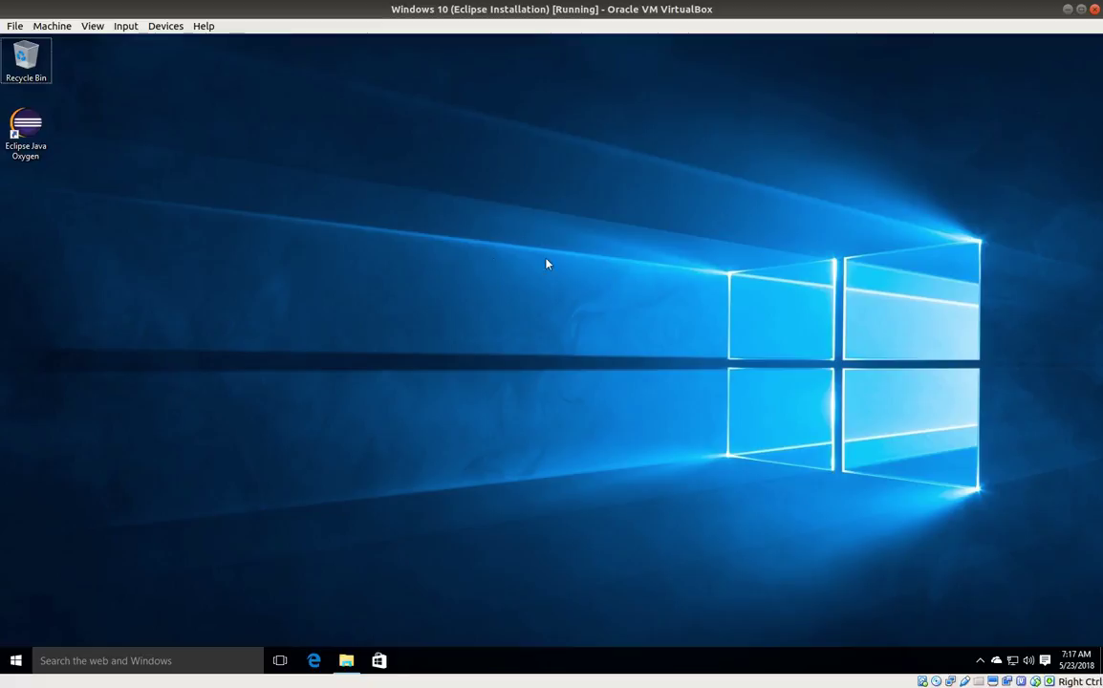
# Step: Search the taskbar for 'microsoft outlook' and launch Microsoft Outlook 2010
pyautogui.click(96, 660)
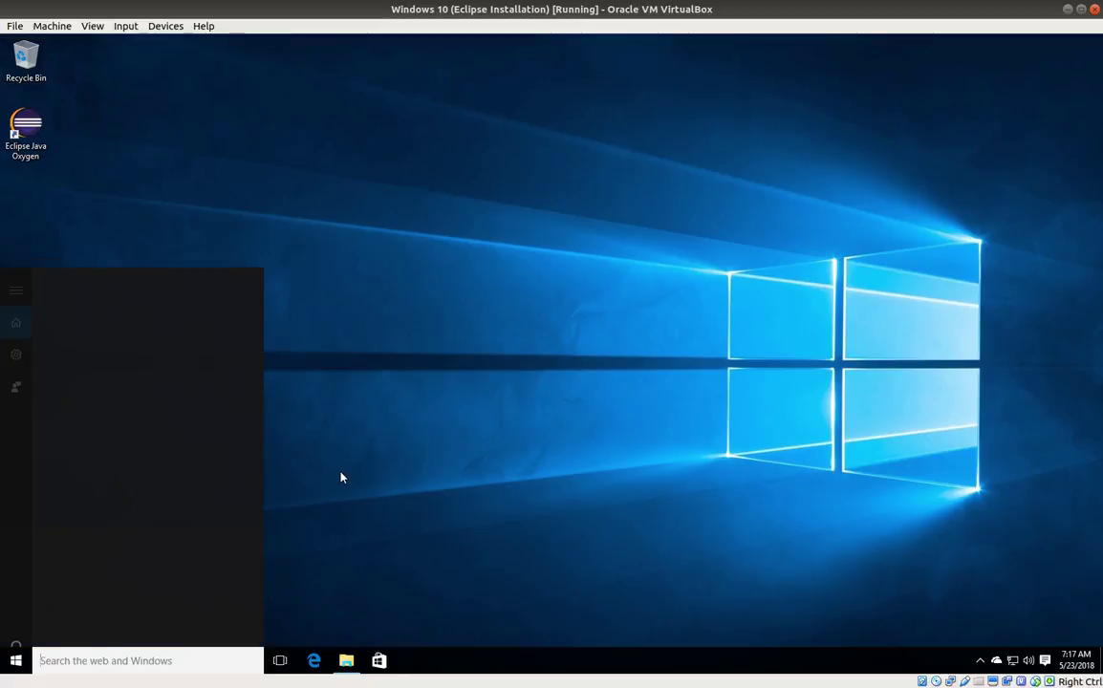
pyautogui.write('mic')
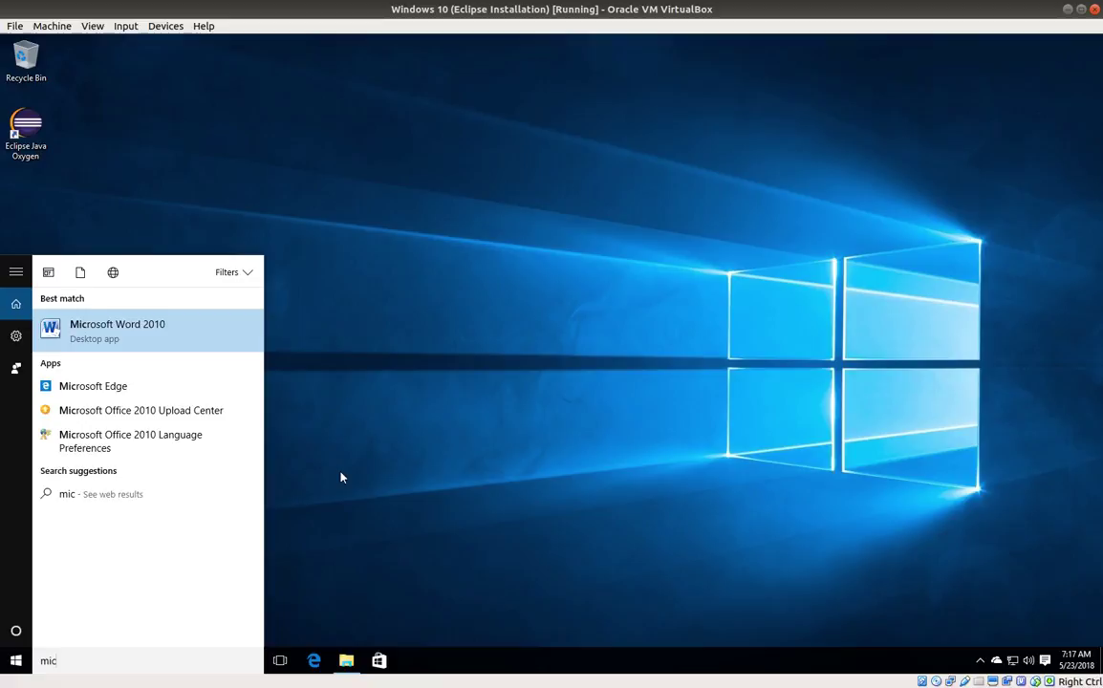
pyautogui.write('rosoft outo')
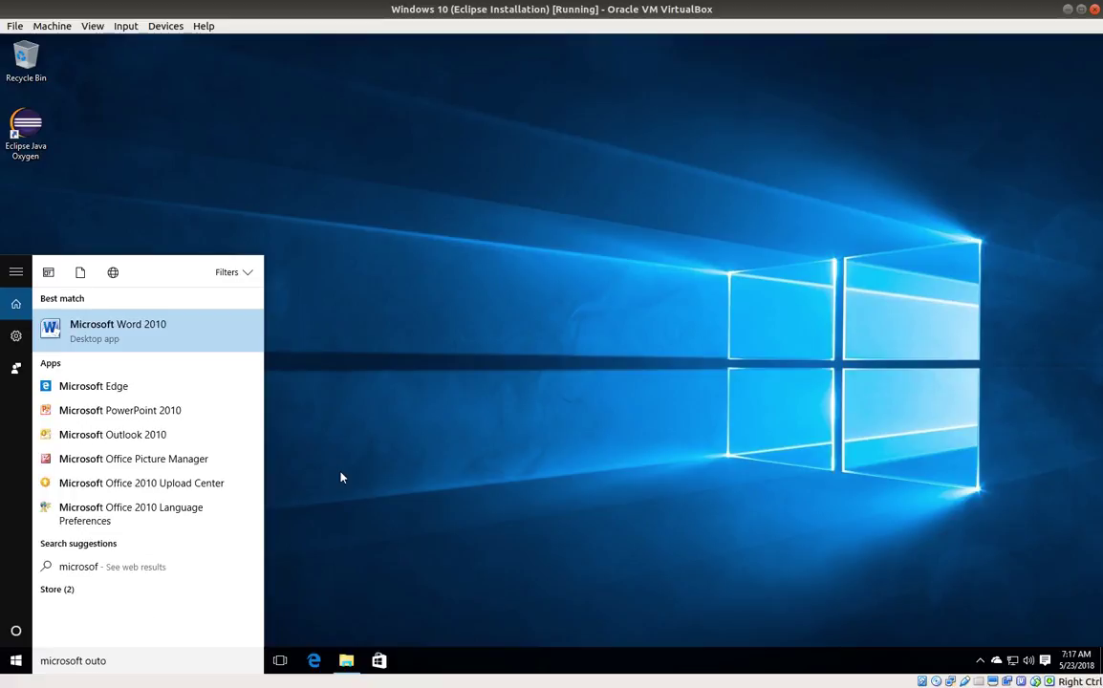
pyautogui.press('BackSpace')
pyautogui.write('look')
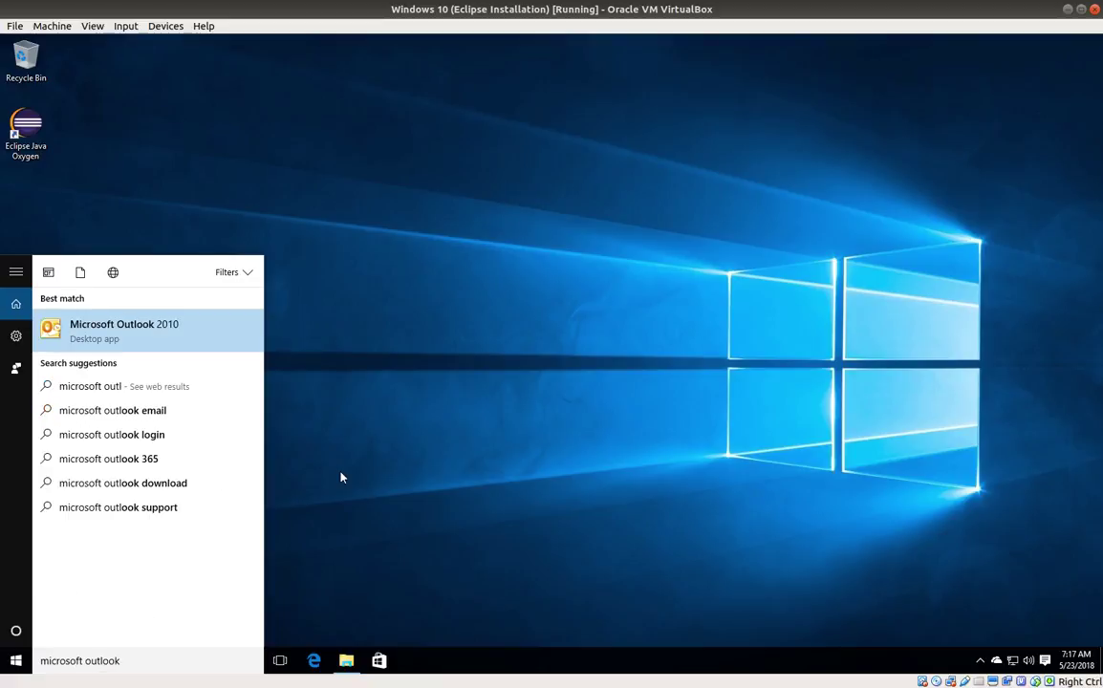
pyautogui.click(125, 328)
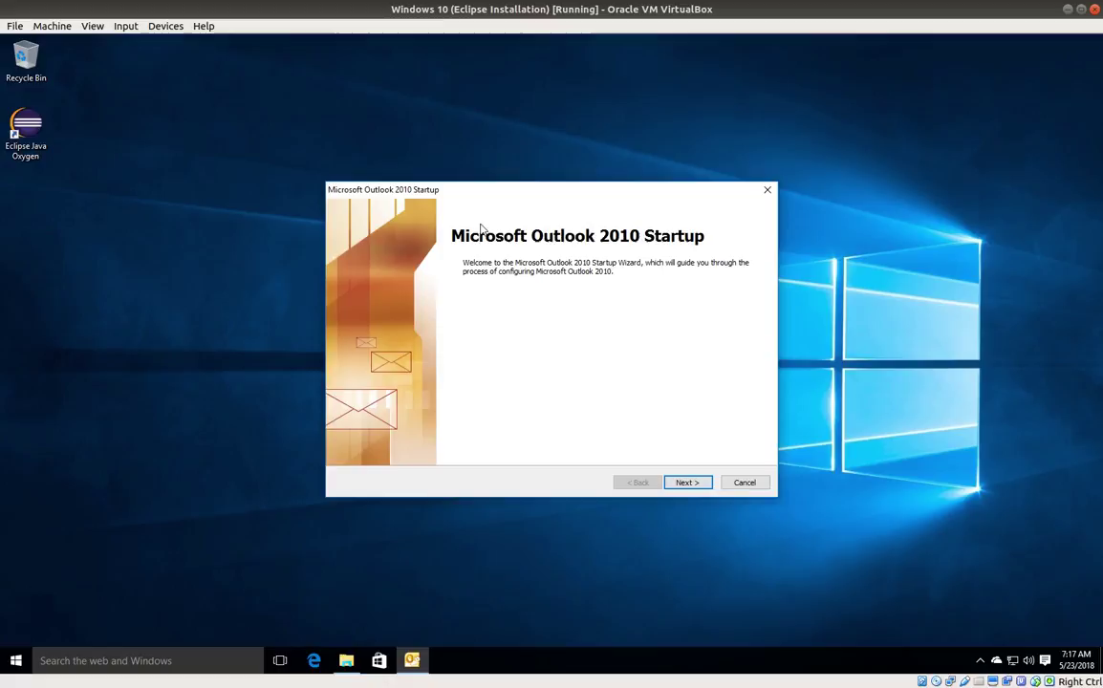
# Step: Pass the welcome page, confirm adding an e-mail account, and choose manual server configuration
pyautogui.click(687, 483)
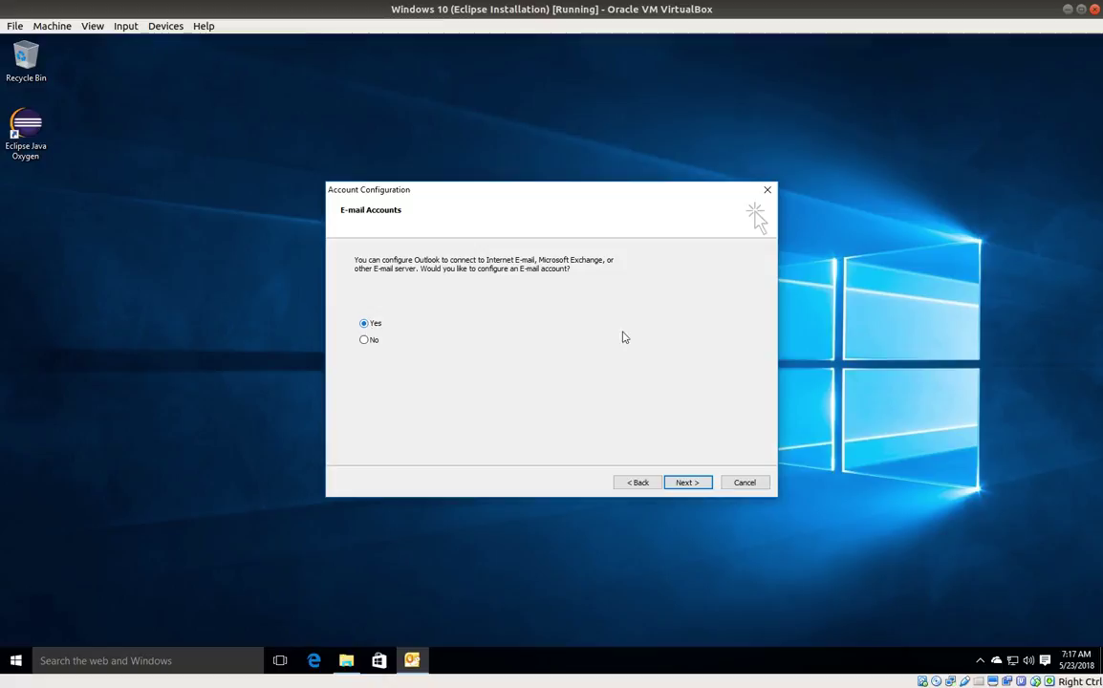
pyautogui.click(689, 483)
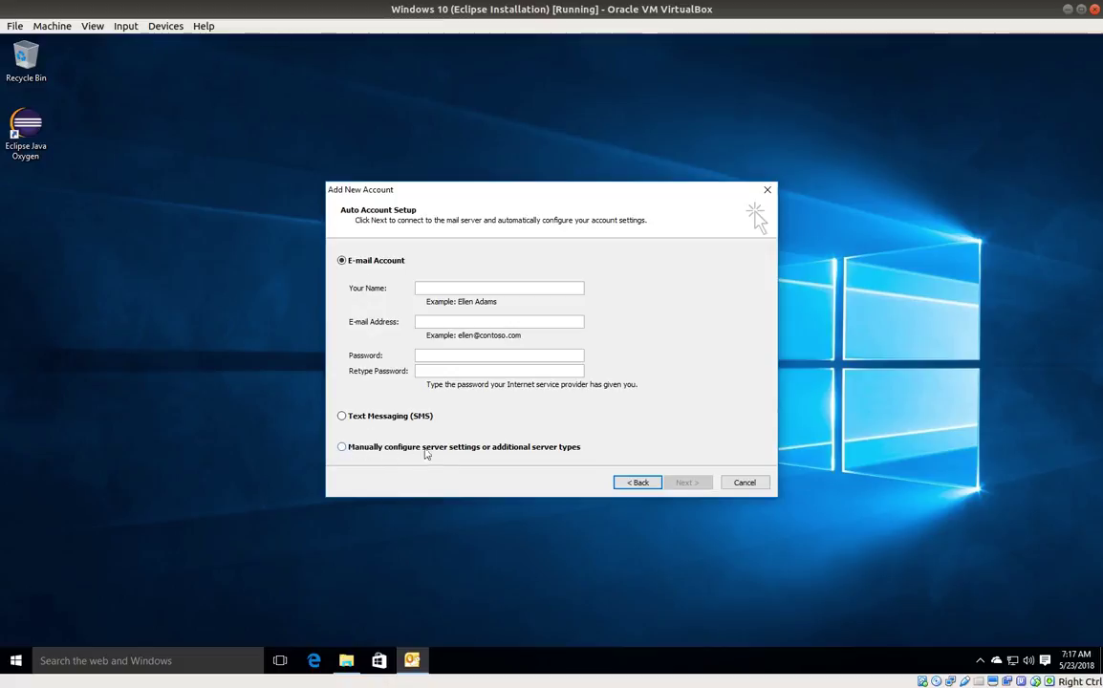
pyautogui.click(344, 450)
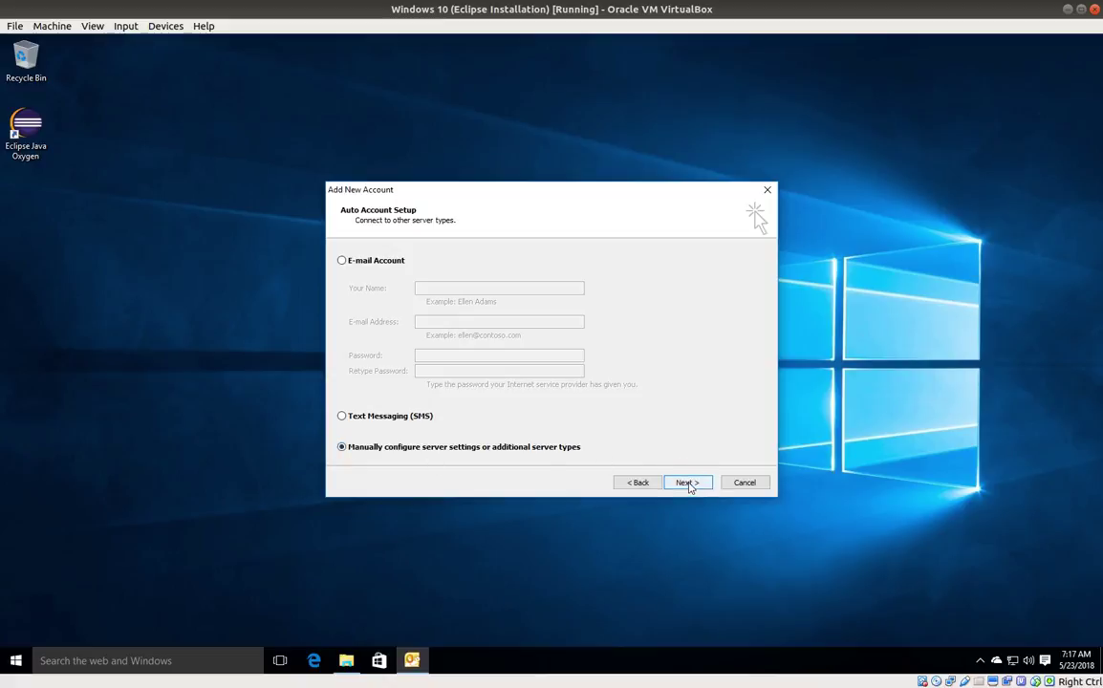
pyautogui.click(688, 483)
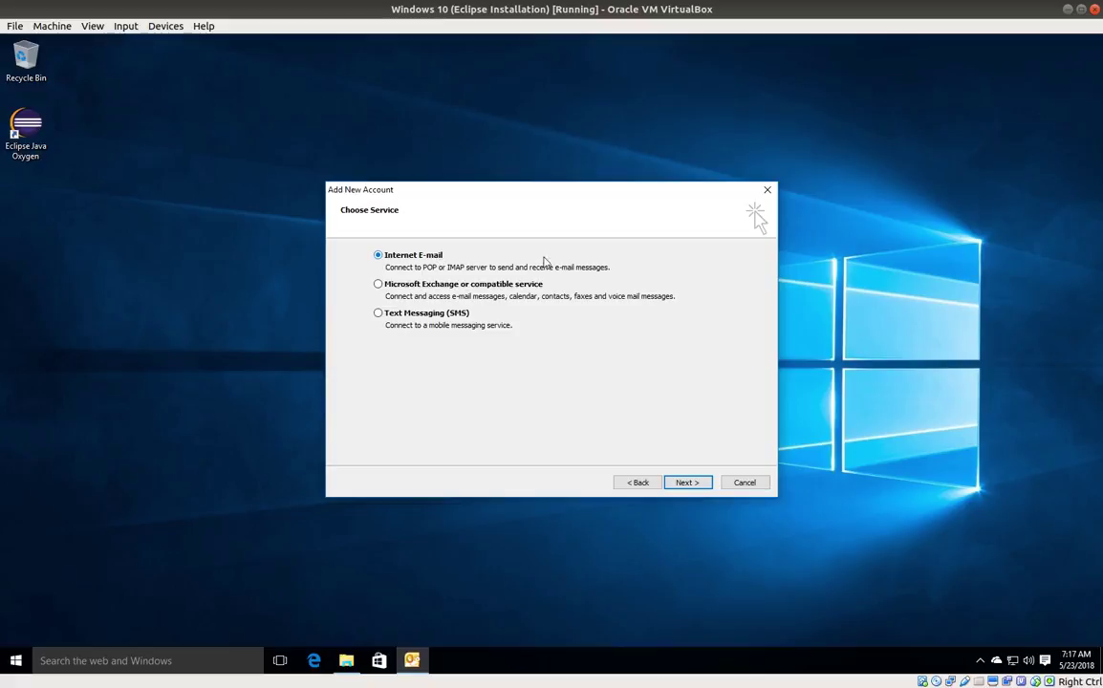
# Step: Continue with Internet E-mail, enter the user's name and Gmail address, and set Account Type to IMAP
pyautogui.click(690, 482)
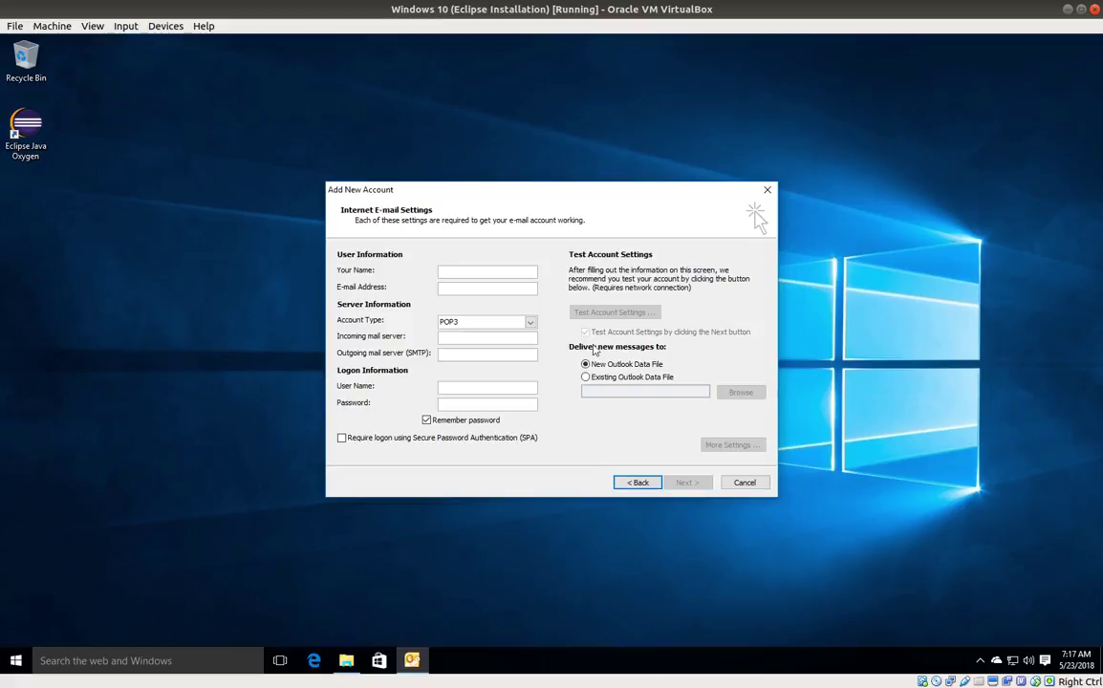
pyautogui.moveTo(531, 194); pyautogui.dragTo(513, 163)
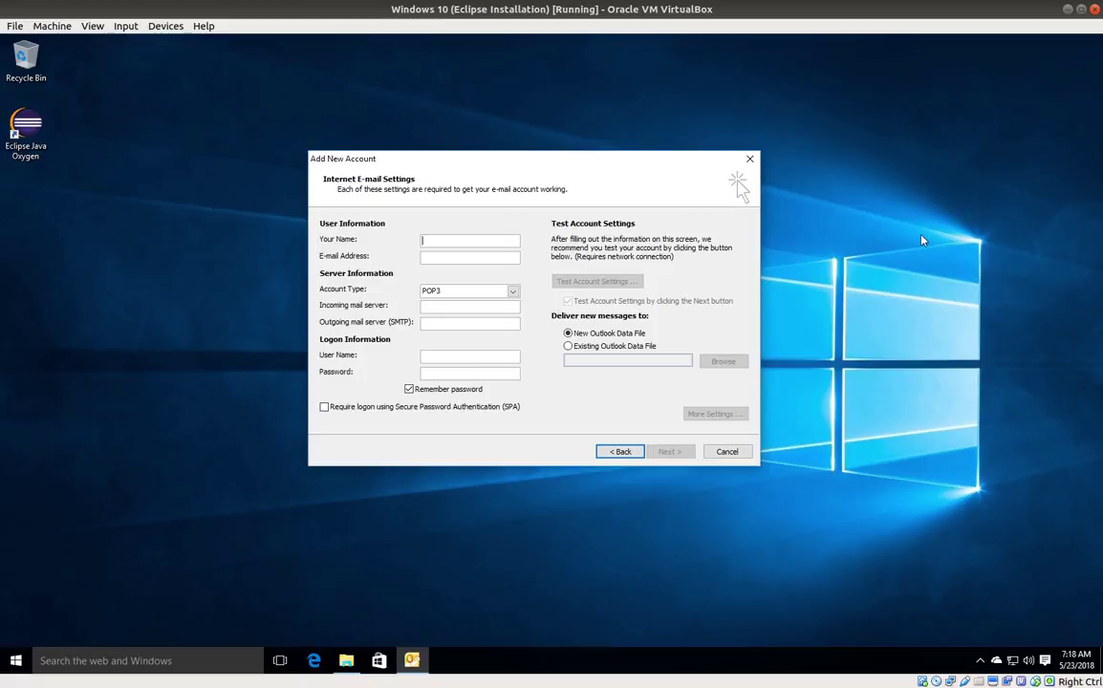
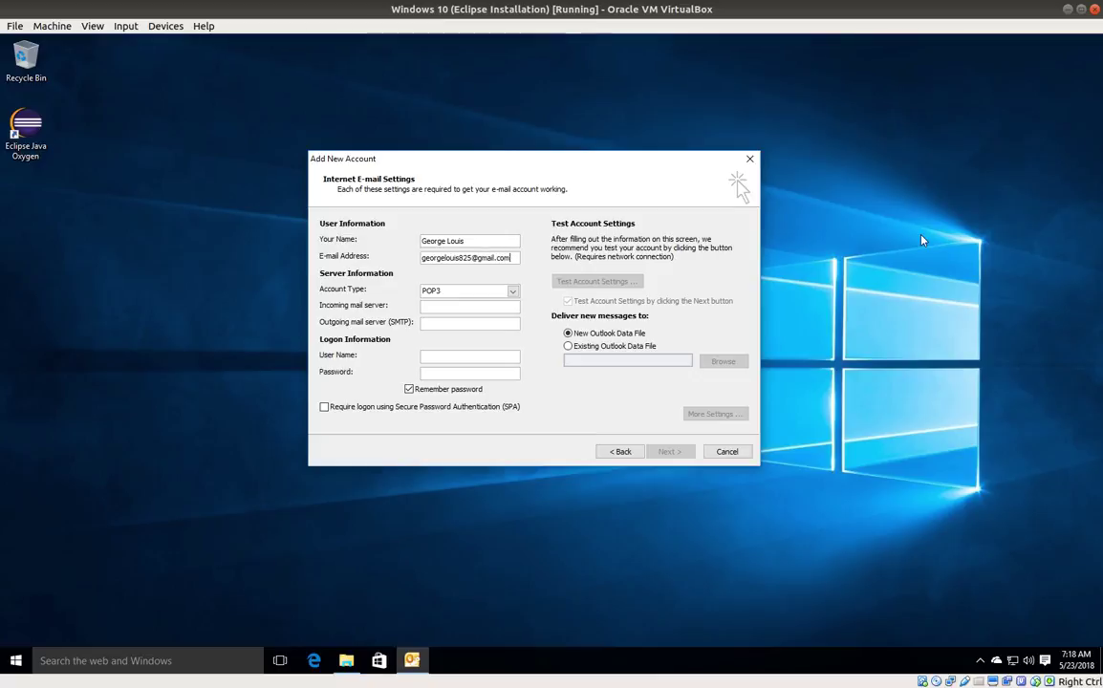
pyautogui.press('Tab')
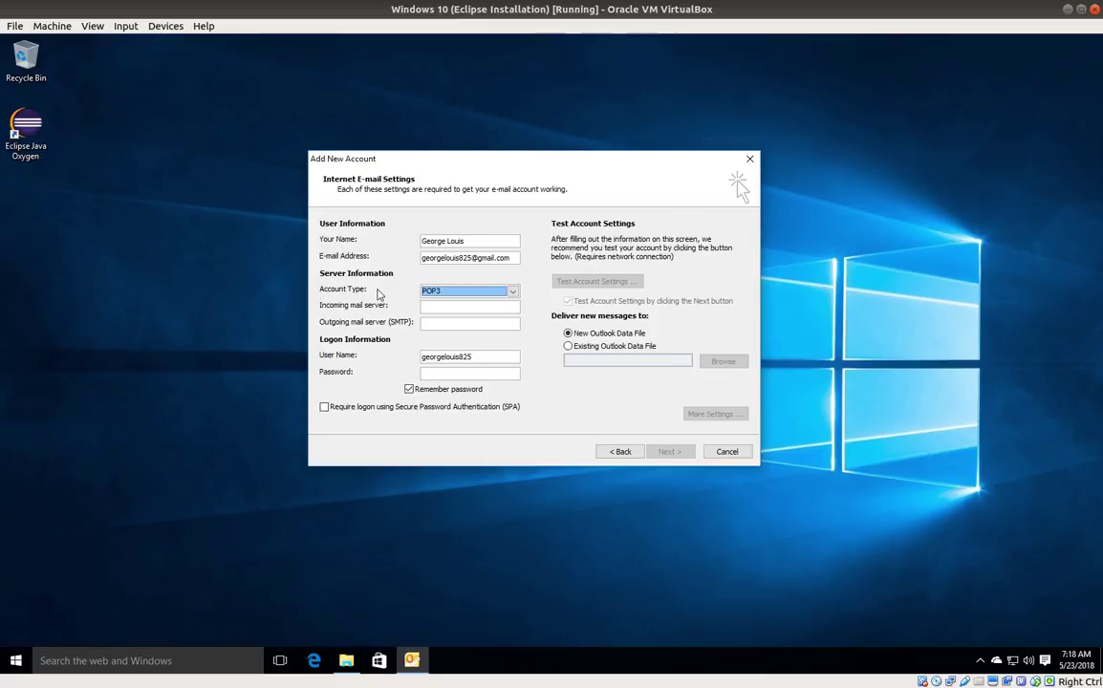
pyautogui.click(512, 291)
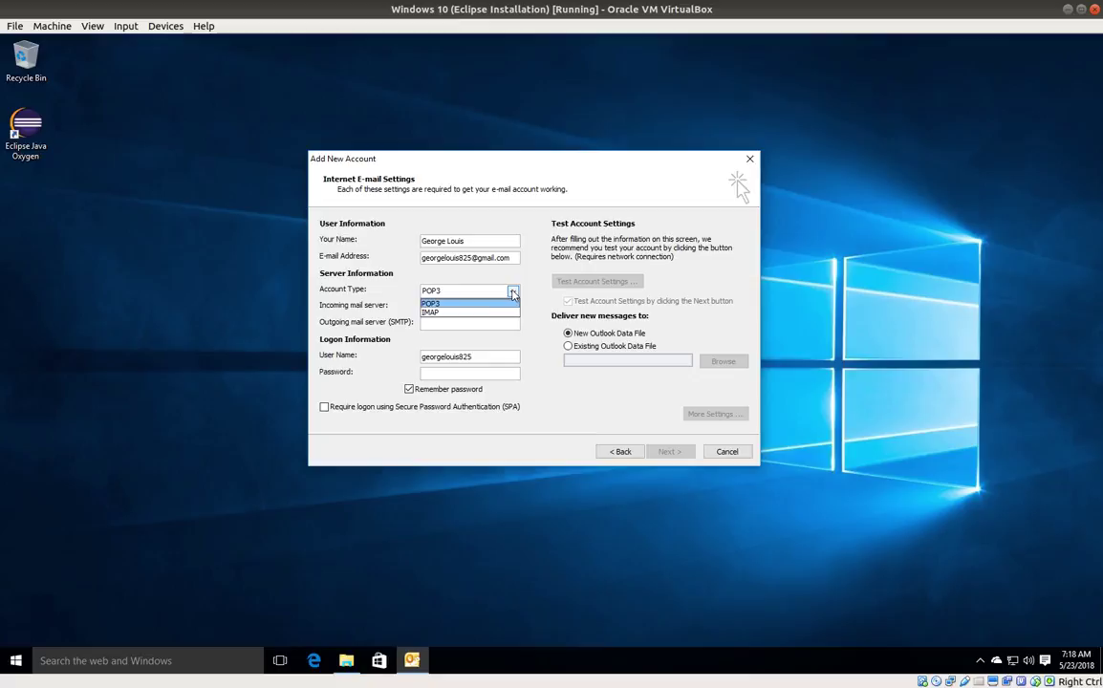
pyautogui.click(440, 313)
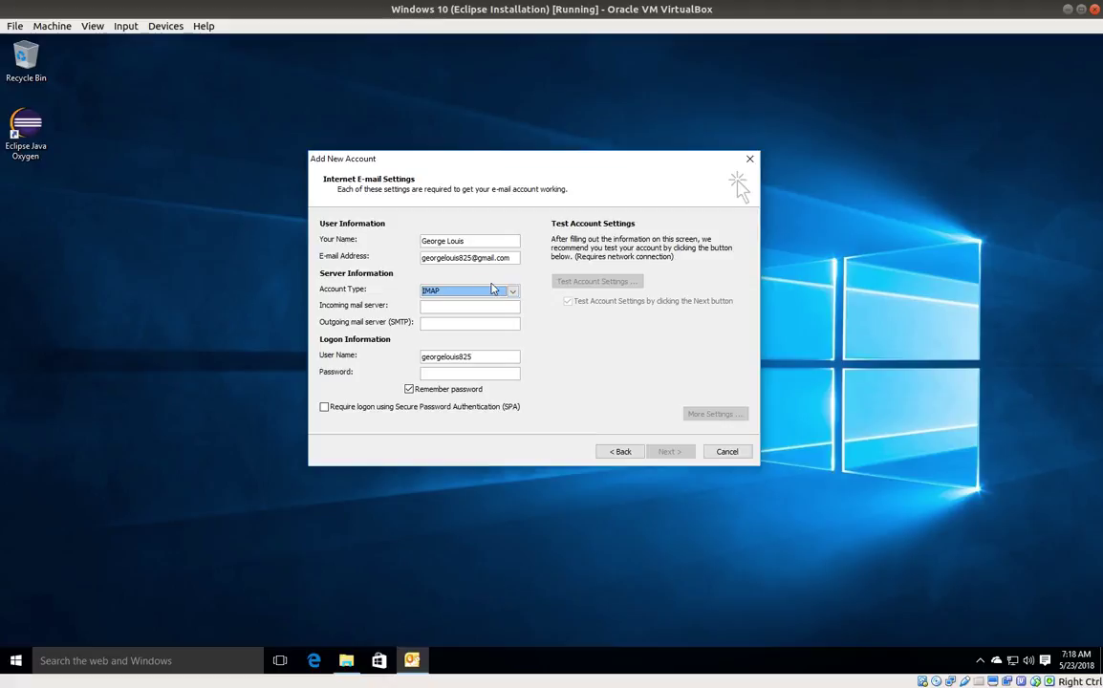
# Step: Set the incoming server to imap.gmail.com and the outgoing server to smtp.gmail.com
pyautogui.click(453, 305)
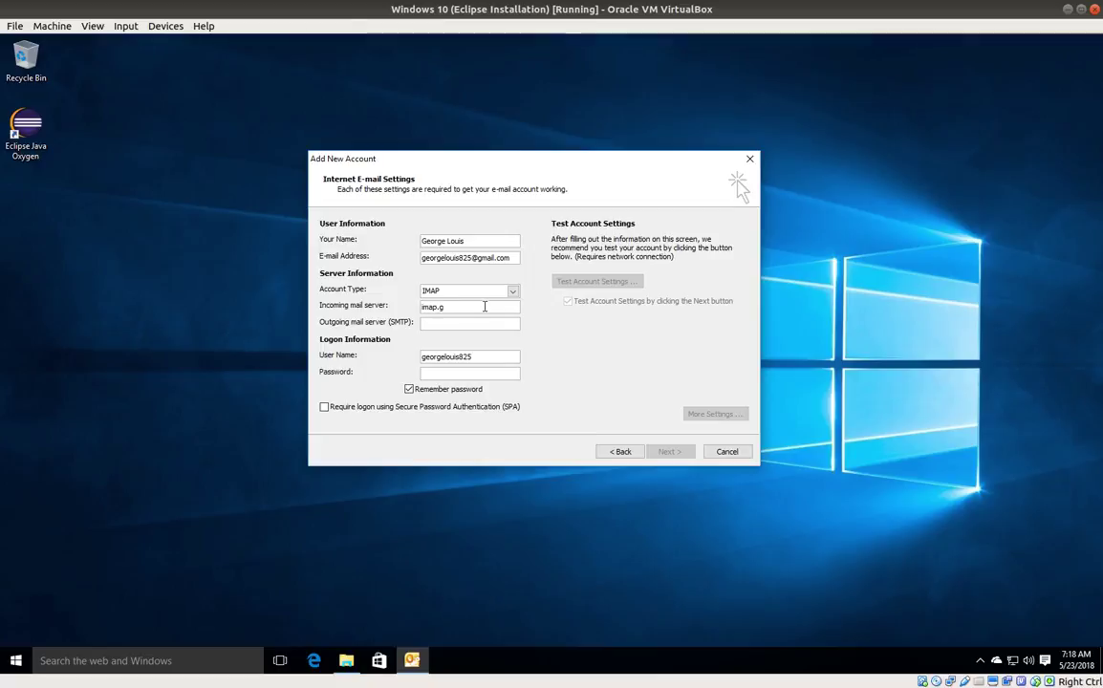
pyautogui.write('imap.gmail.com')
pyautogui.write('smp')
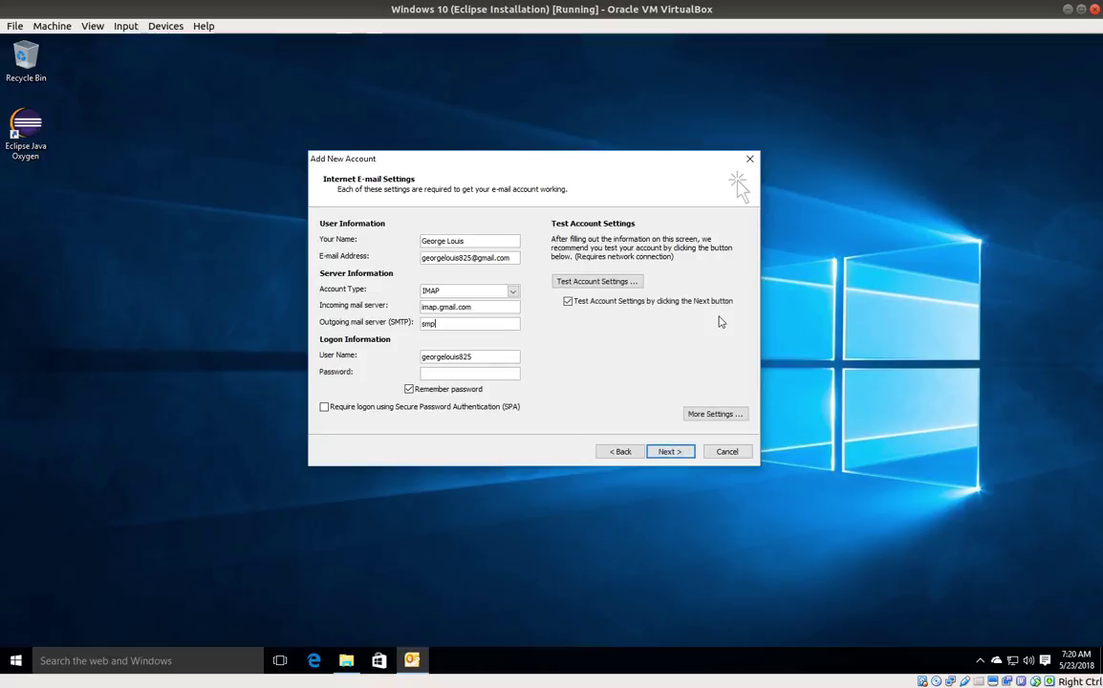
pyautogui.press('BackSpace')
pyautogui.write('tp.')
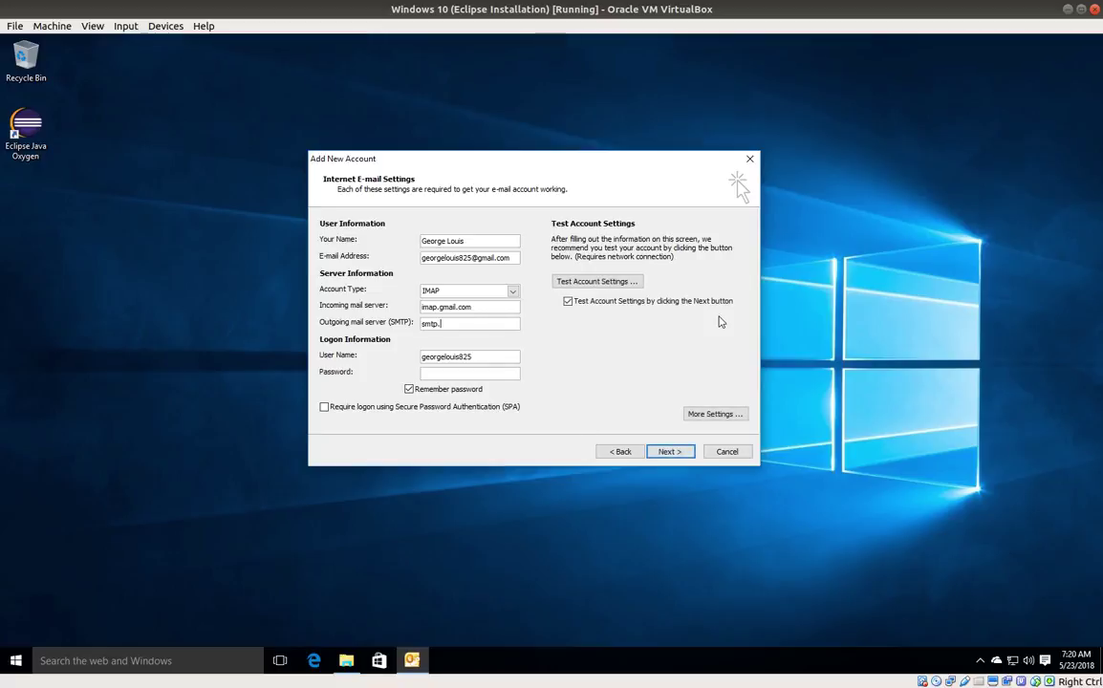
pyautogui.write('gmail.com')
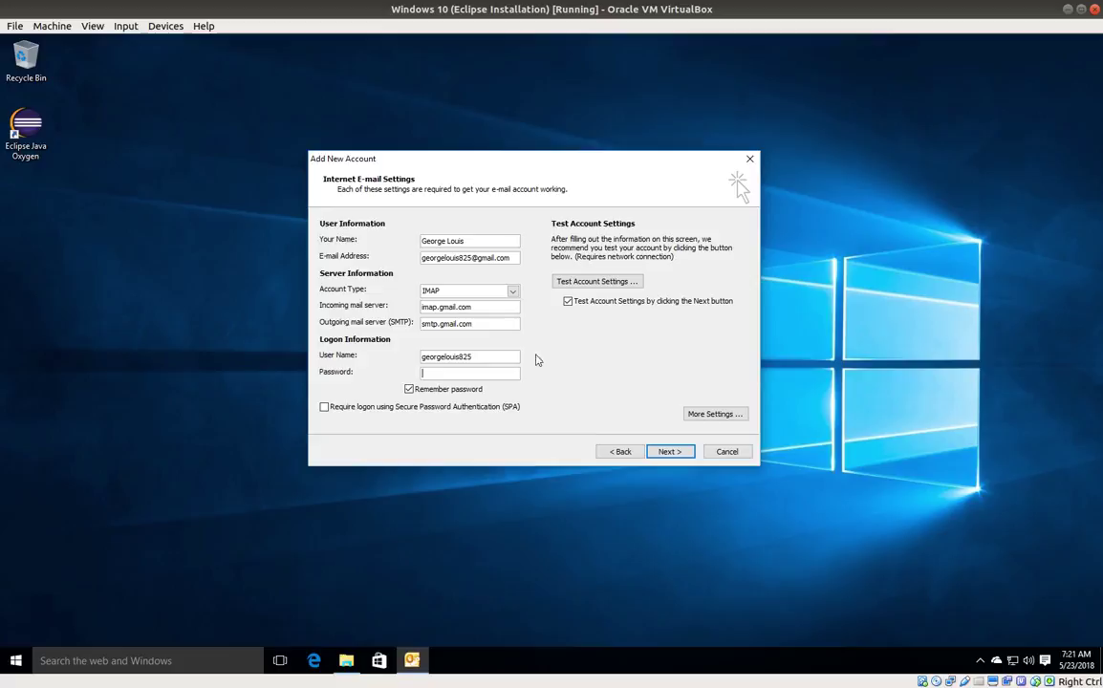
pyautogui.write('@')
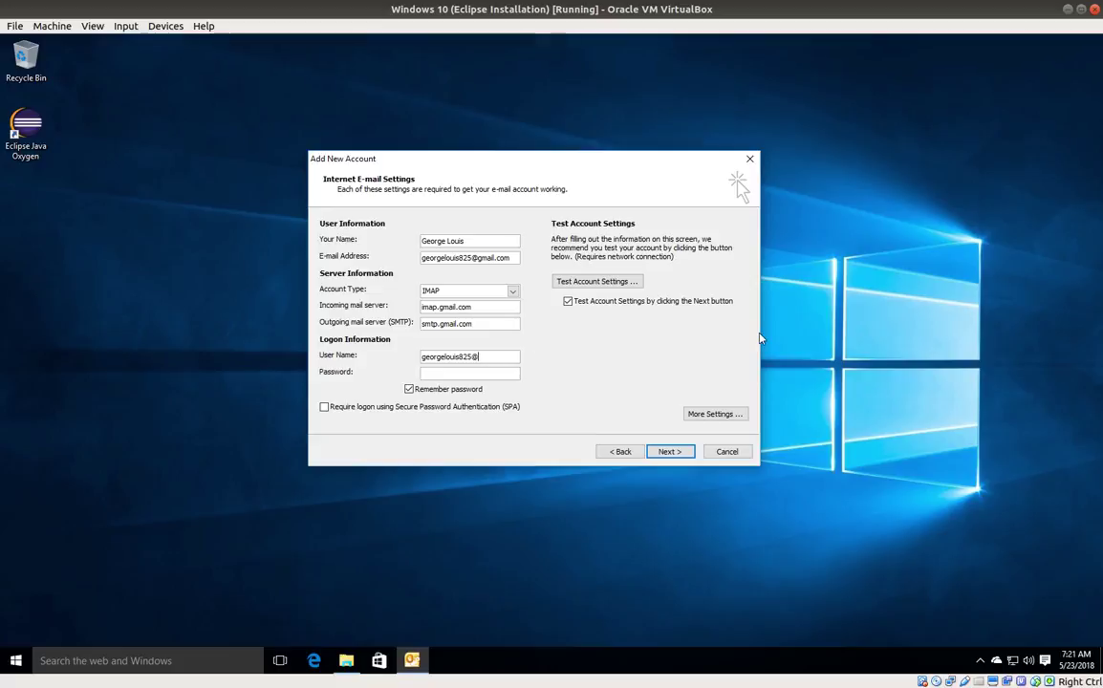
pyautogui.write('gmail.com')
pyautogui.press('Tab')
pyautogui.write('*******')
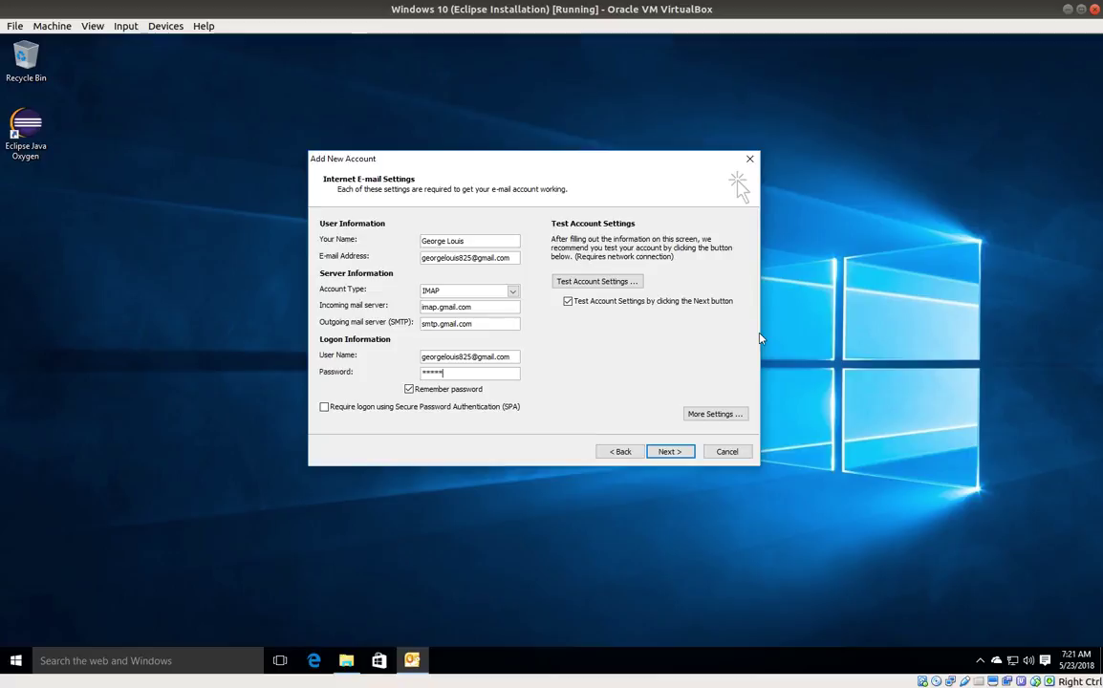
pyautogui.press('BackSpace')
pyautogui.press('BackSpace')
pyautogui.press('BackSpace')
pyautogui.press('BackSpace')
pyautogui.press('BackSpace')
pyautogui.press('BackSpace')
pyautogui.write('**')
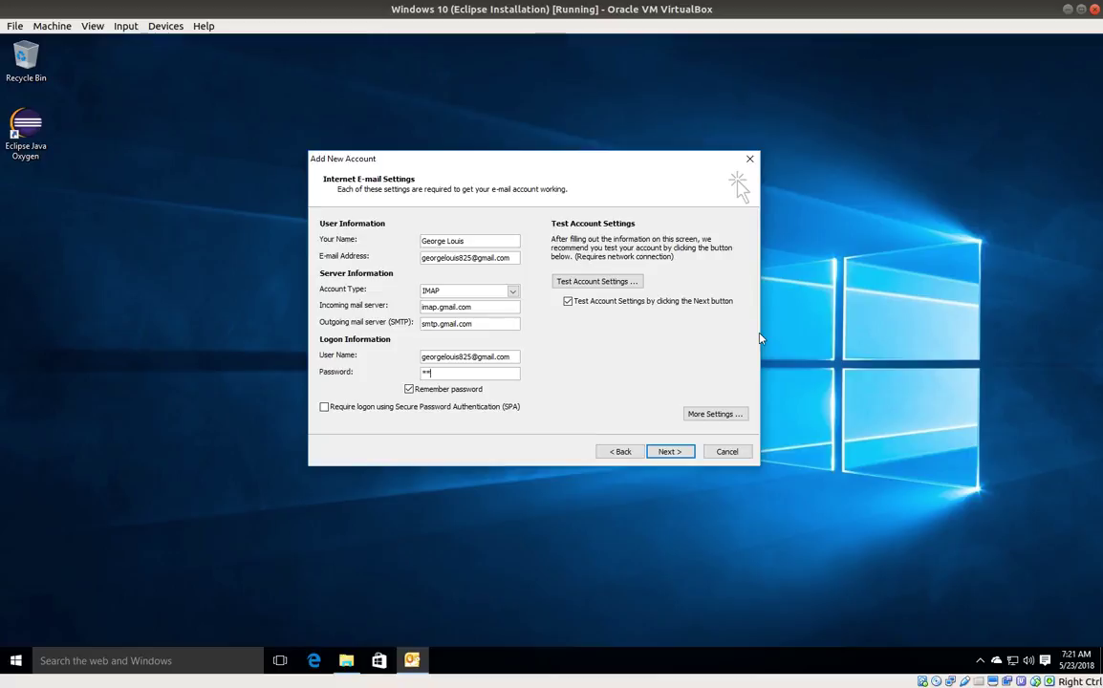
pyautogui.press('BackSpace')
pyautogui.press('BackSpace')
pyautogui.write('********')
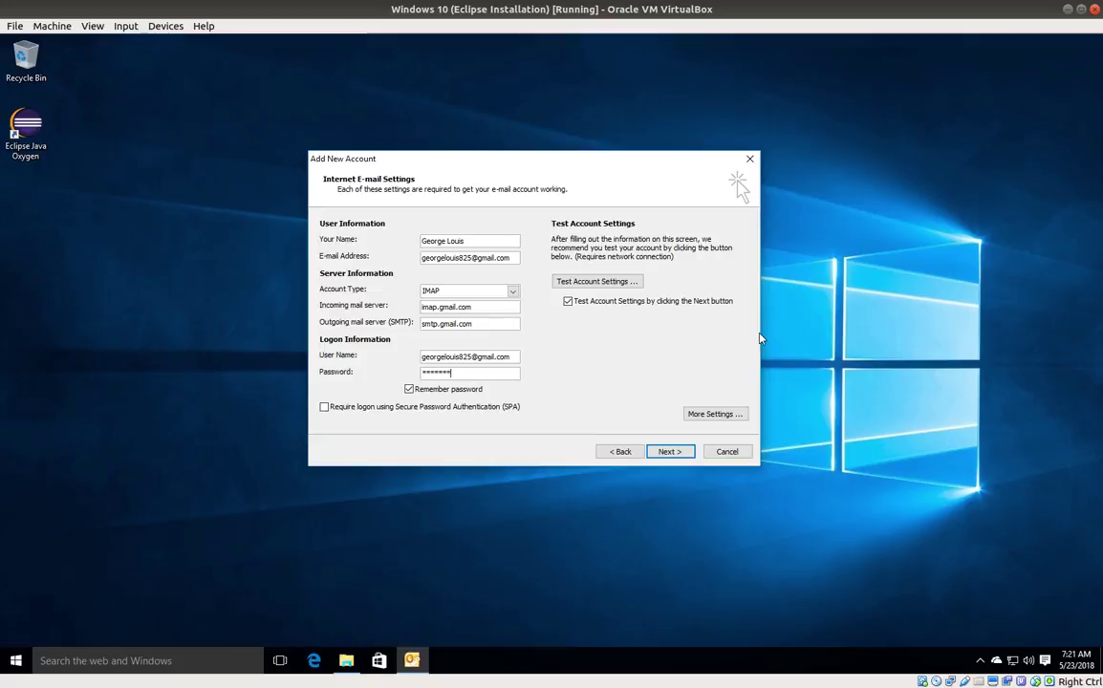
pyautogui.write('***')
# Step: In More Settings, require authentication for the outgoing SMTP server using the incoming server's settings
pyautogui.click(714, 414)
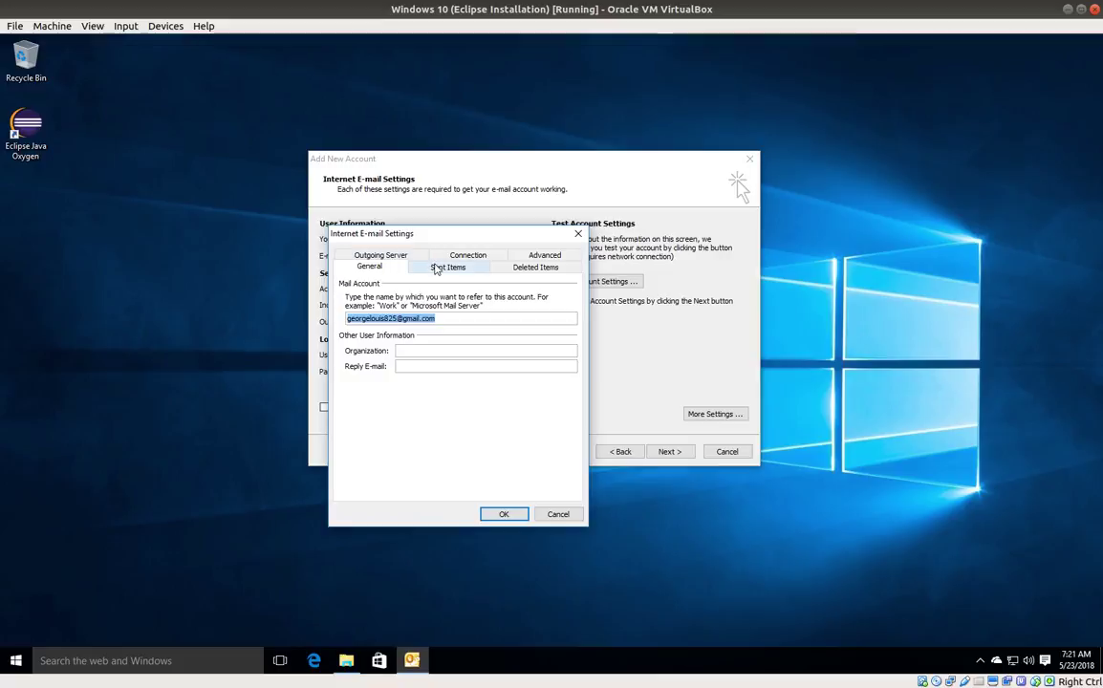
pyautogui.click(381, 256)
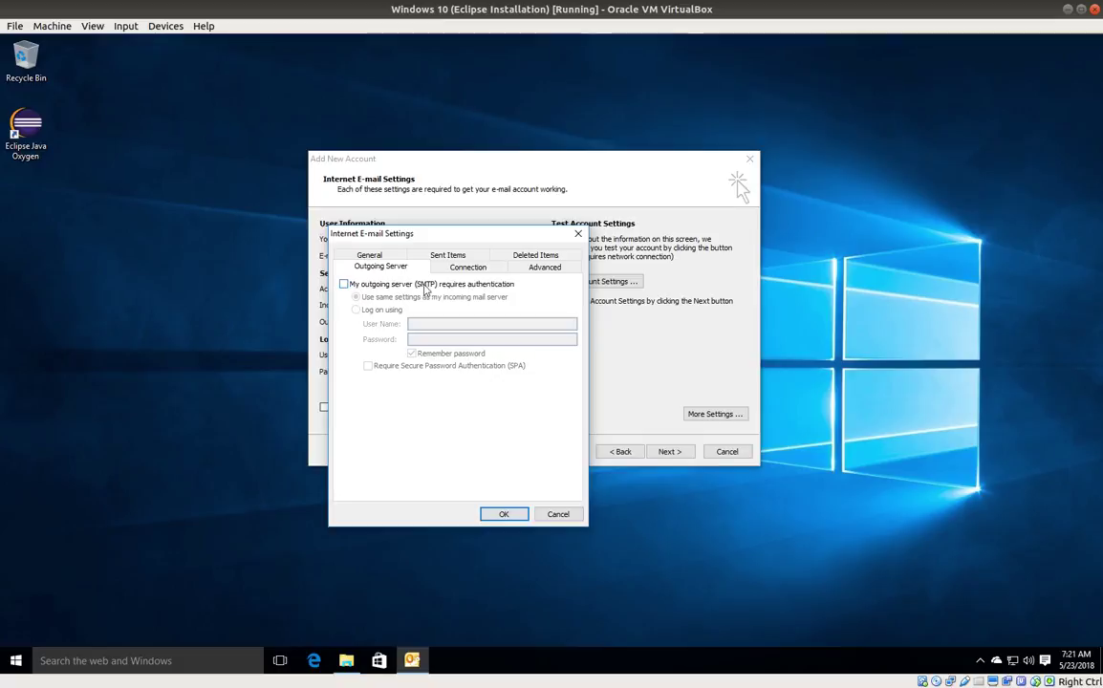
pyautogui.click(344, 285)
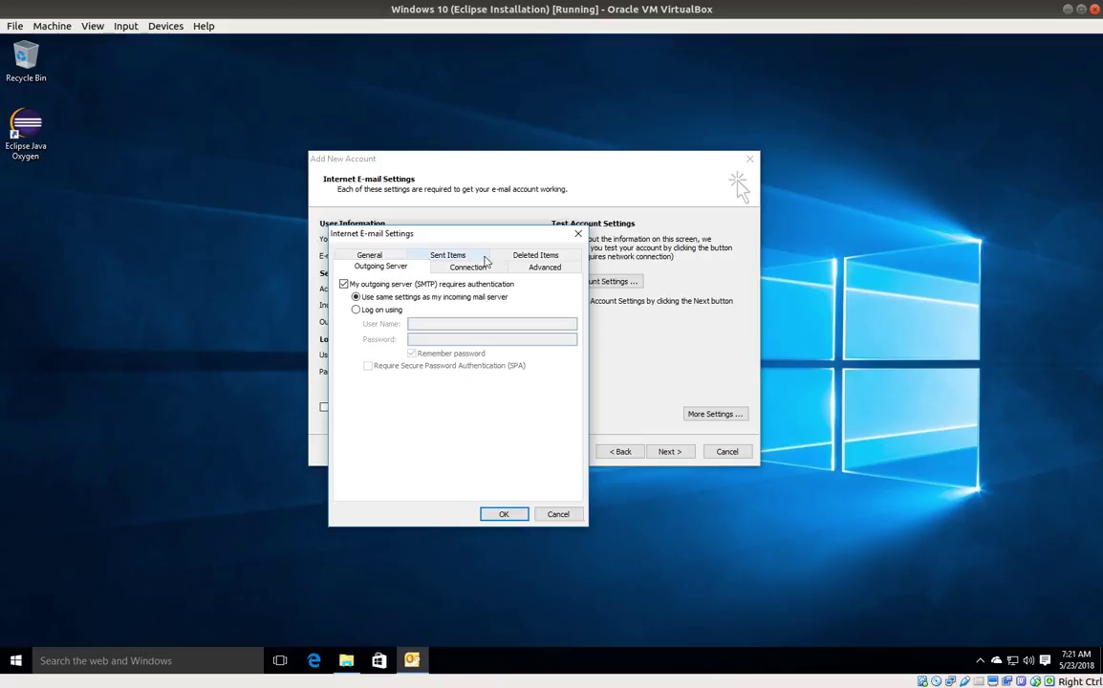
# Step: On the Advanced tab, set the incoming IMAP port to 993 with SSL encryption
pyautogui.click(543, 268)
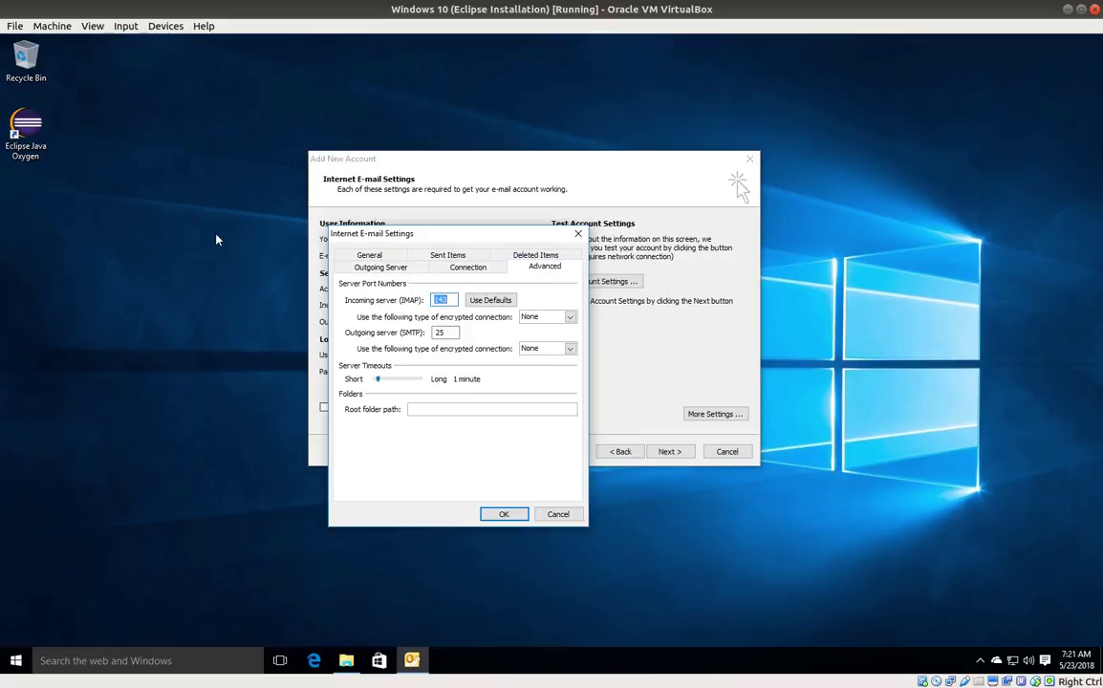
pyautogui.click(187, 236)
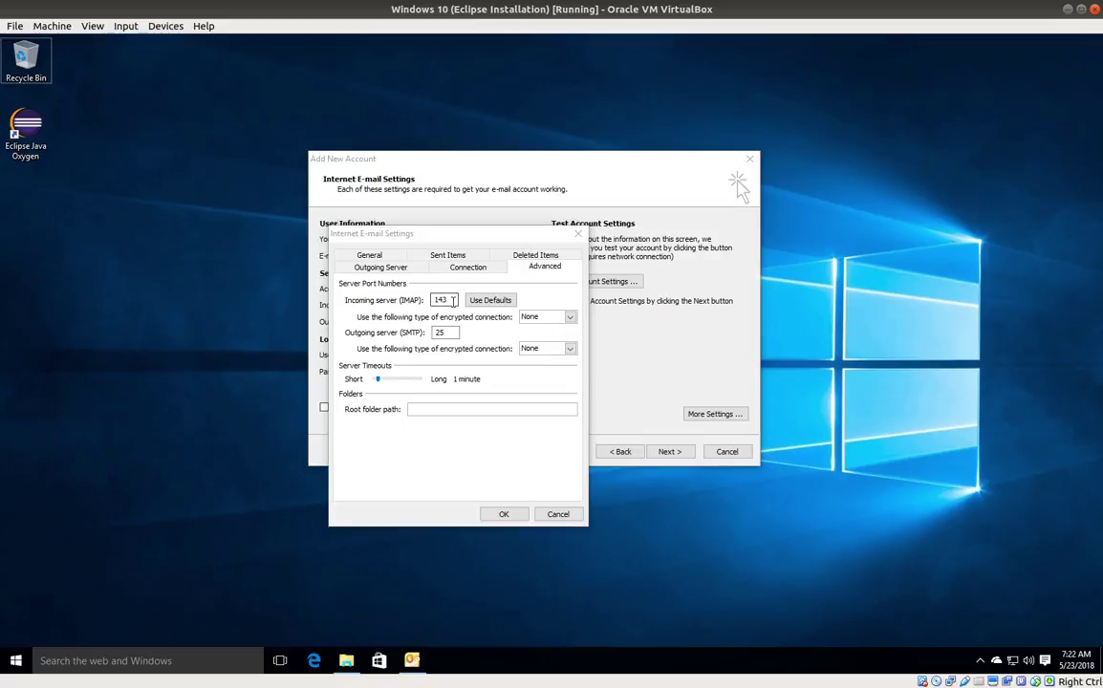
pyautogui.click(393, 306)
pyautogui.write('993')
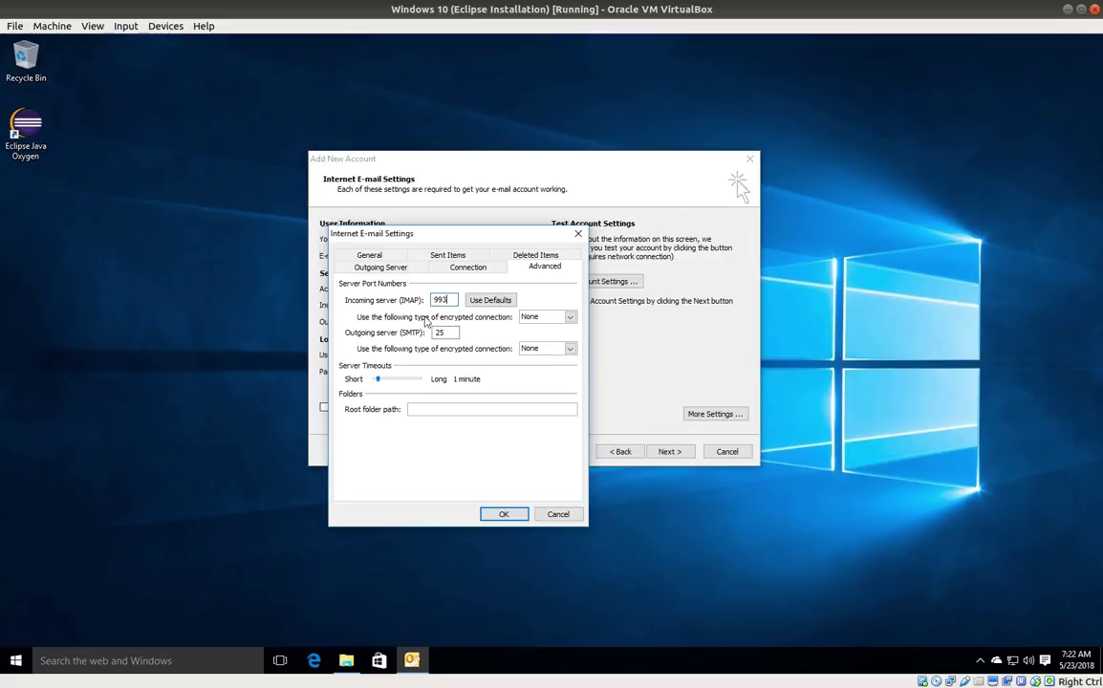
pyautogui.click(535, 320)
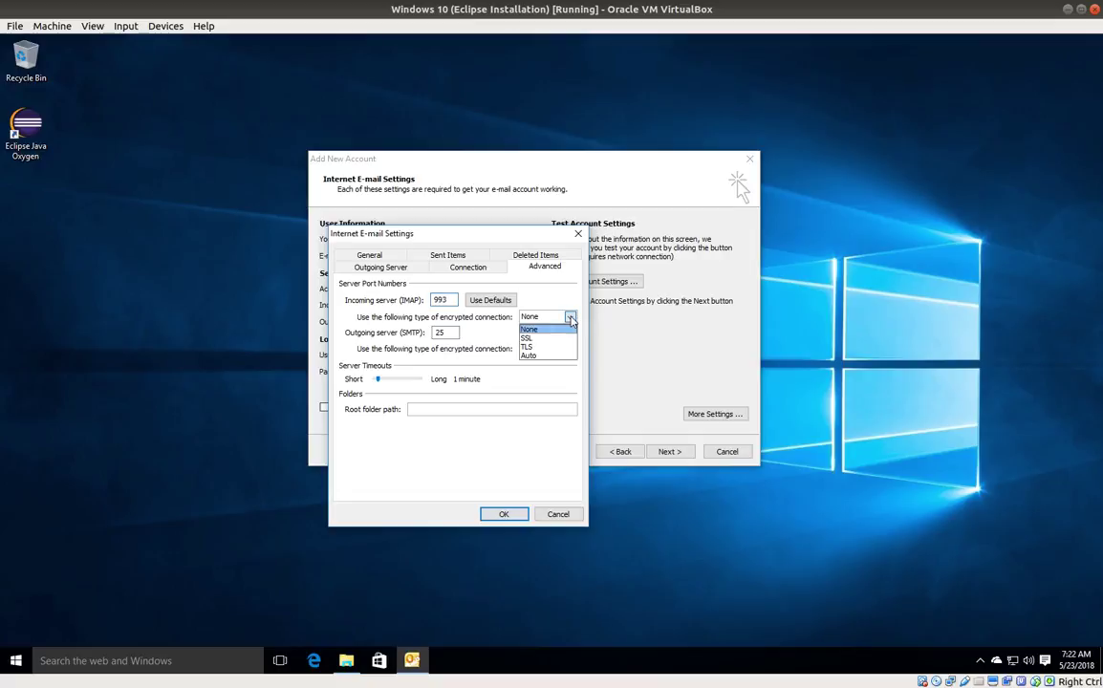
pyautogui.click(540, 338)
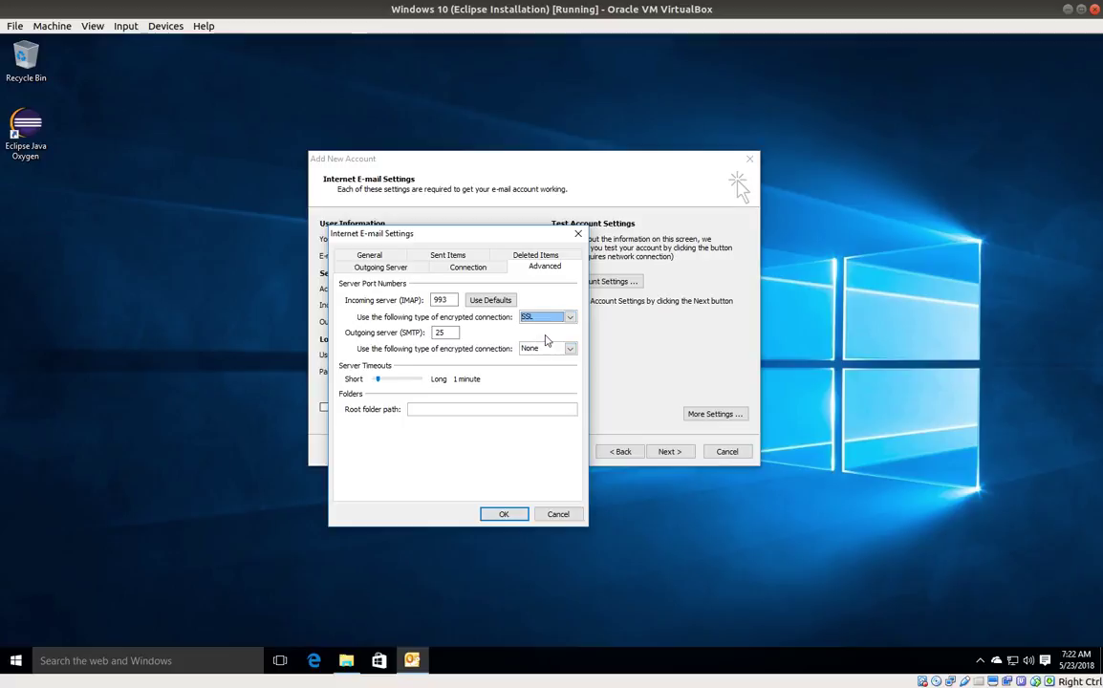
# Step: Set the outgoing SMTP port to 465 with SSL encryption and save the settings
pyautogui.press('Tab')
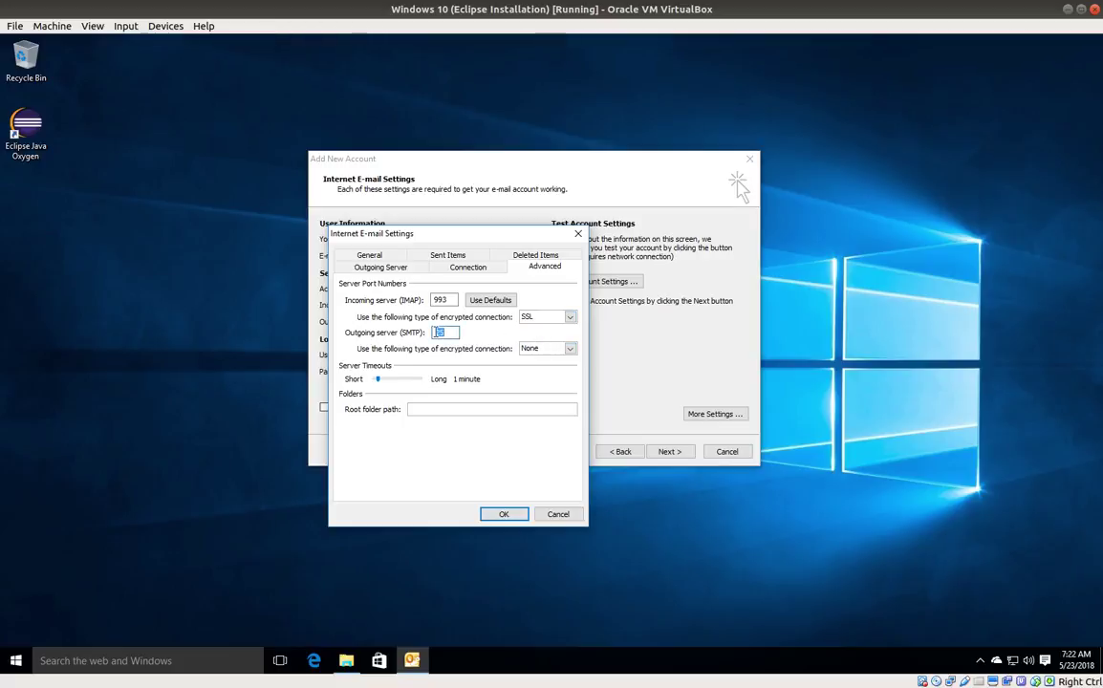
pyautogui.press('BackSpace')
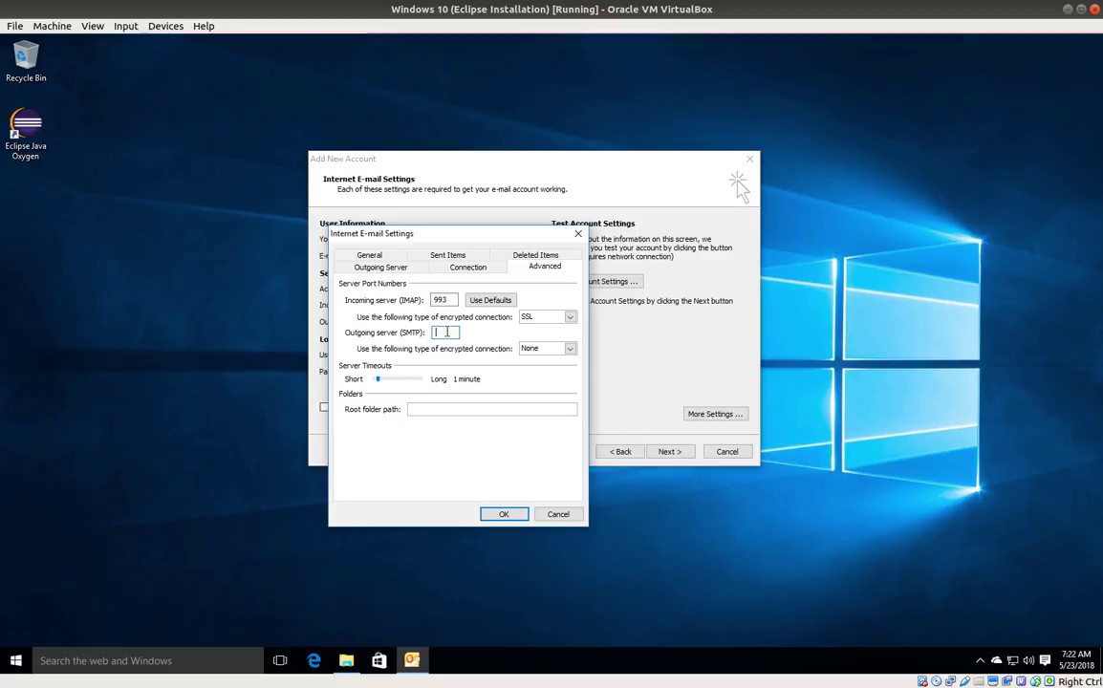
pyautogui.write('465')
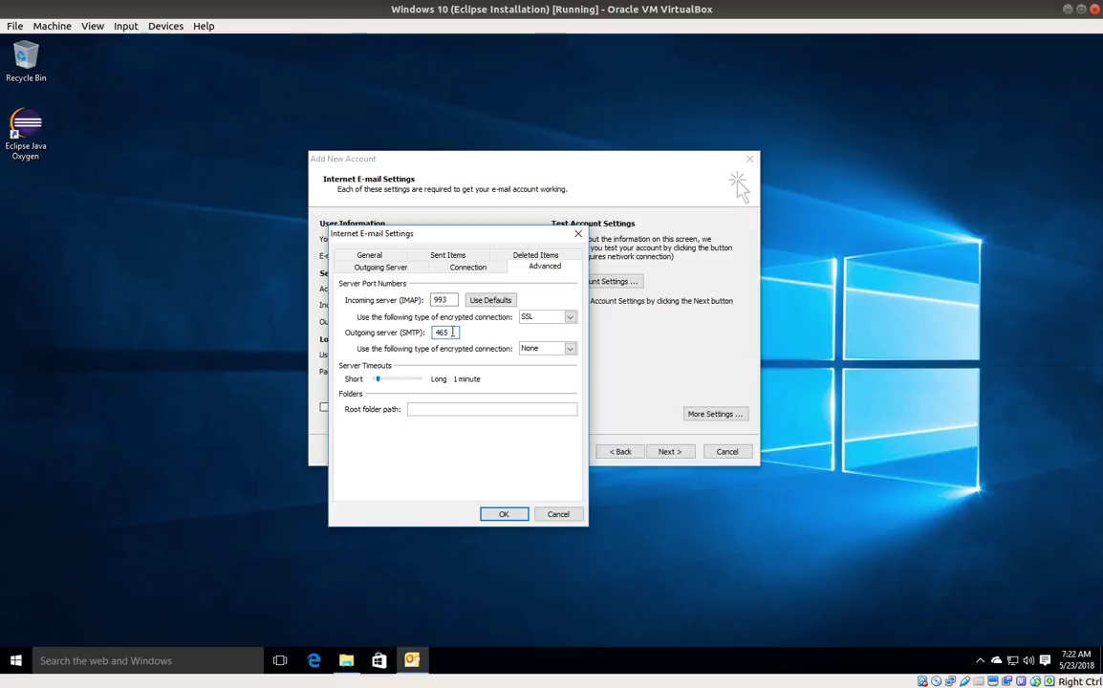
pyautogui.click(569, 348)
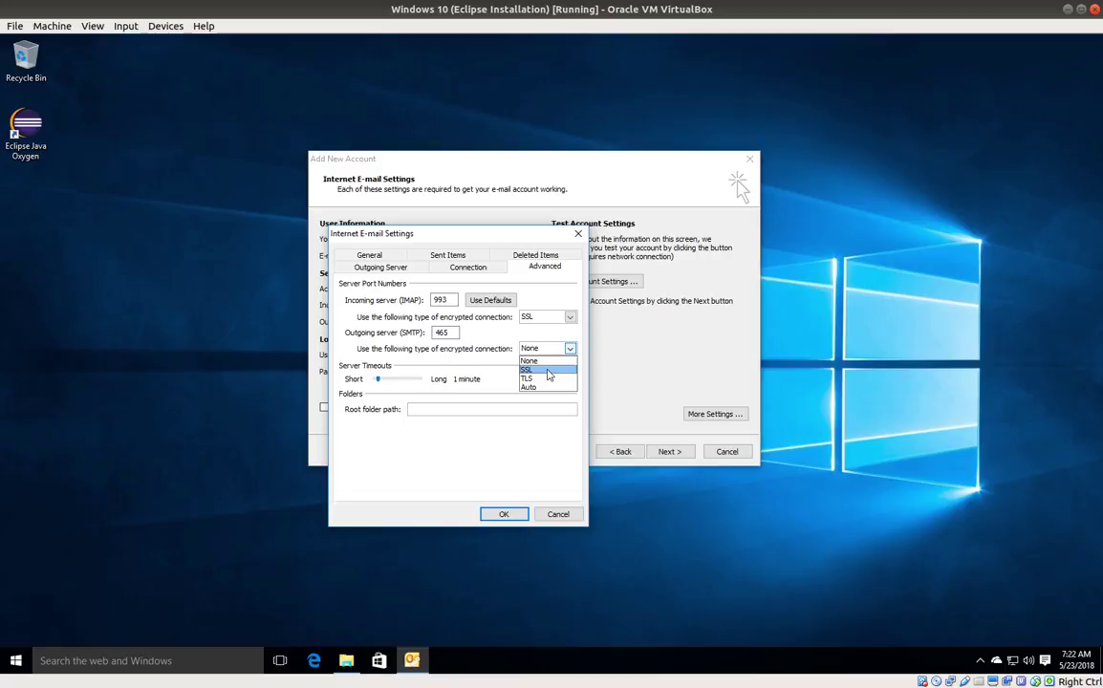
pyautogui.click(549, 370)
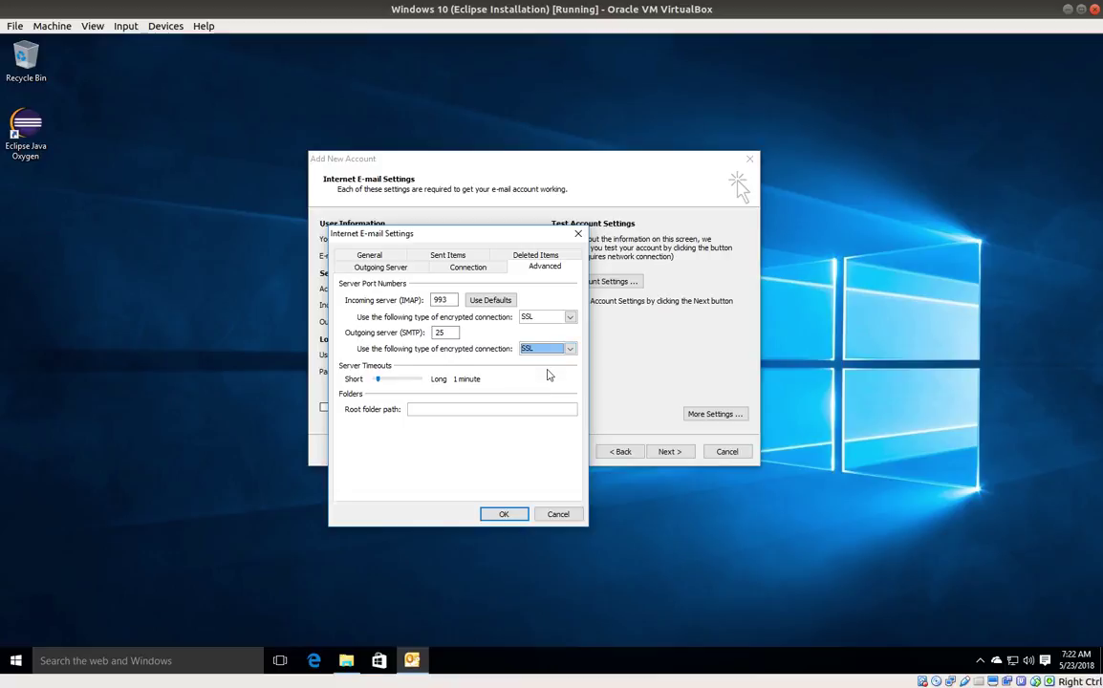
pyautogui.click(503, 516)
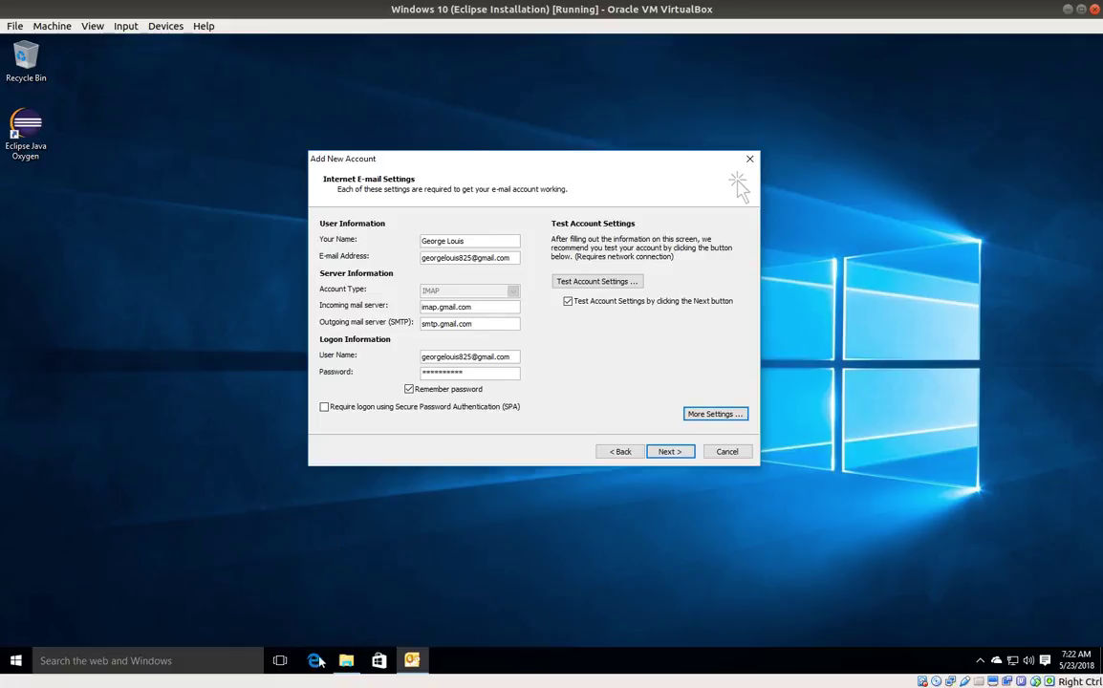
# Step: Open Edge maximized and load gmail.com
pyautogui.click(241, 444)
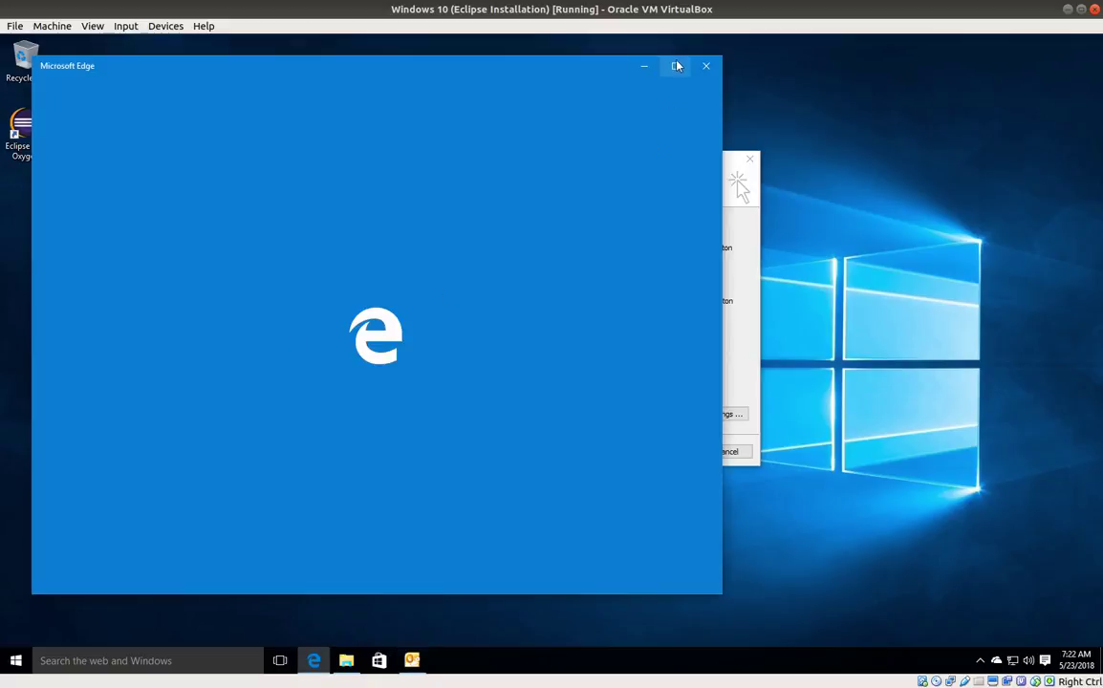
pyautogui.click(675, 65)
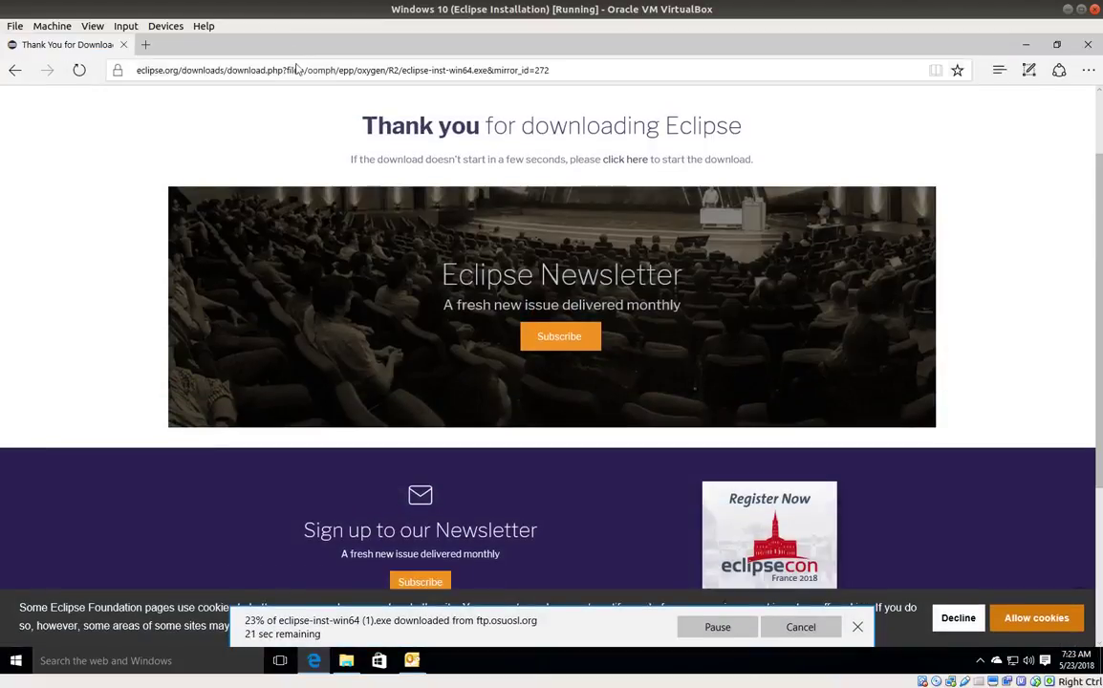
pyautogui.click(279, 71)
pyautogui.write('g')
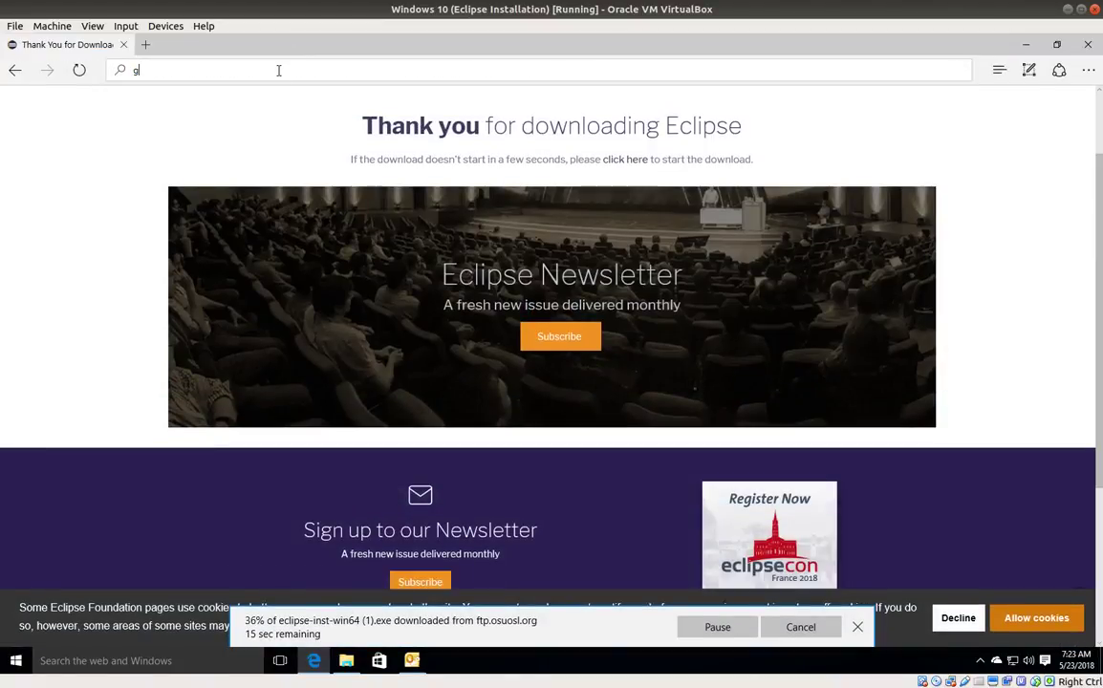
pyautogui.write('mail.com')
pyautogui.press('Return')
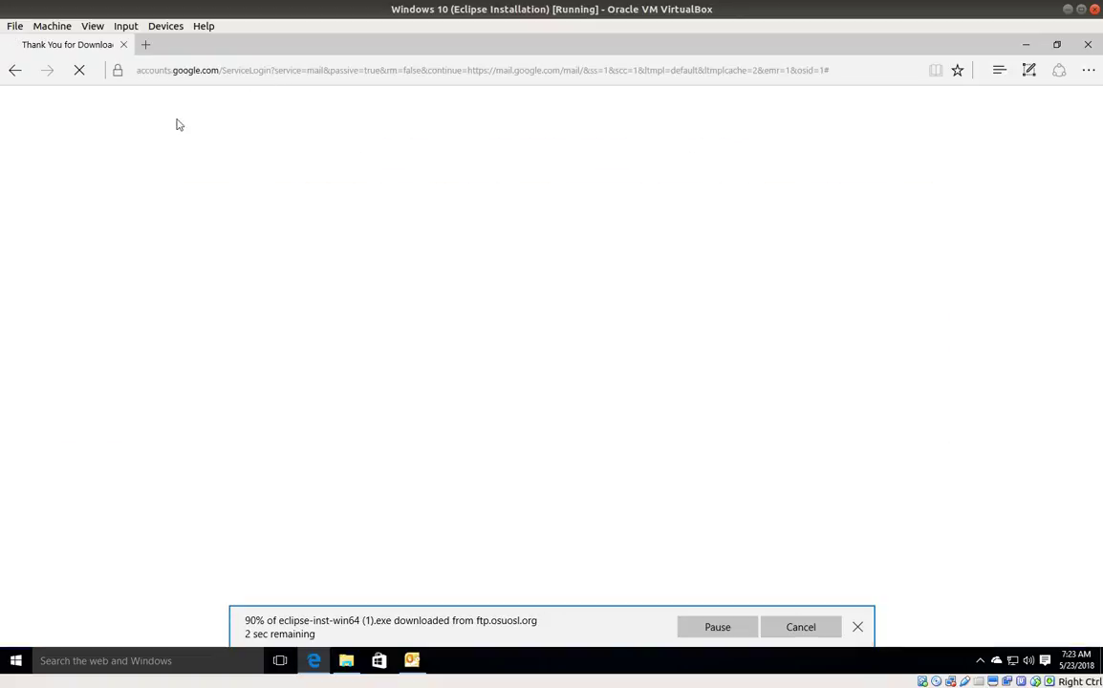
pyautogui.click(857, 627)
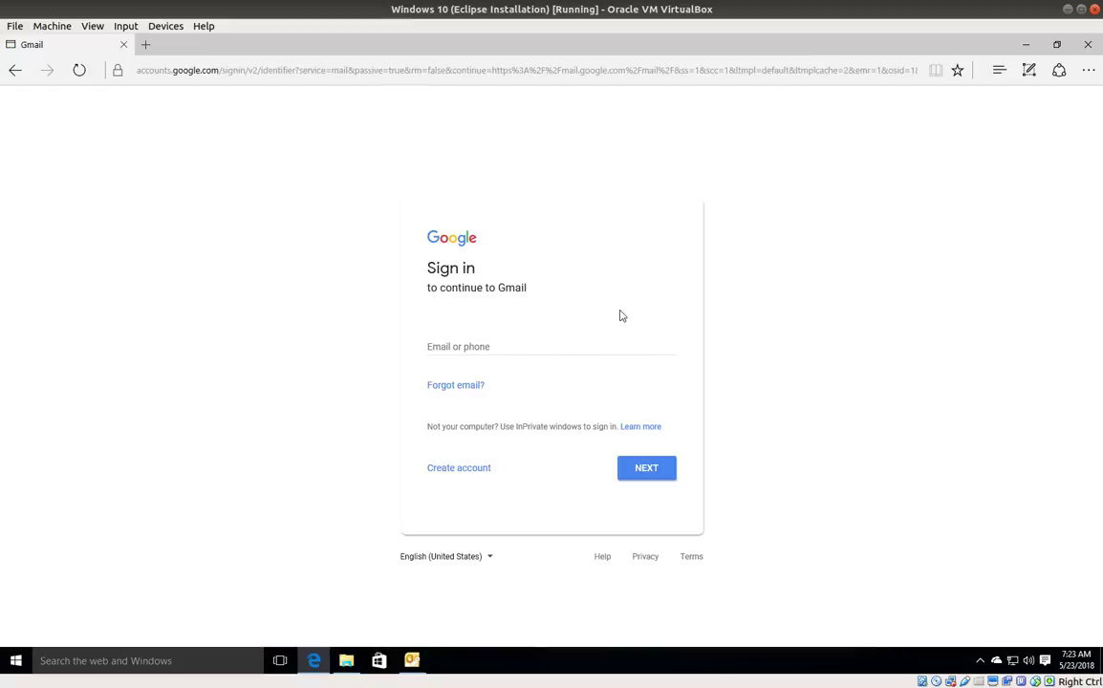
# Step: Sign in to Gmail with the account's e-mail address and password
pyautogui.click(475, 347)
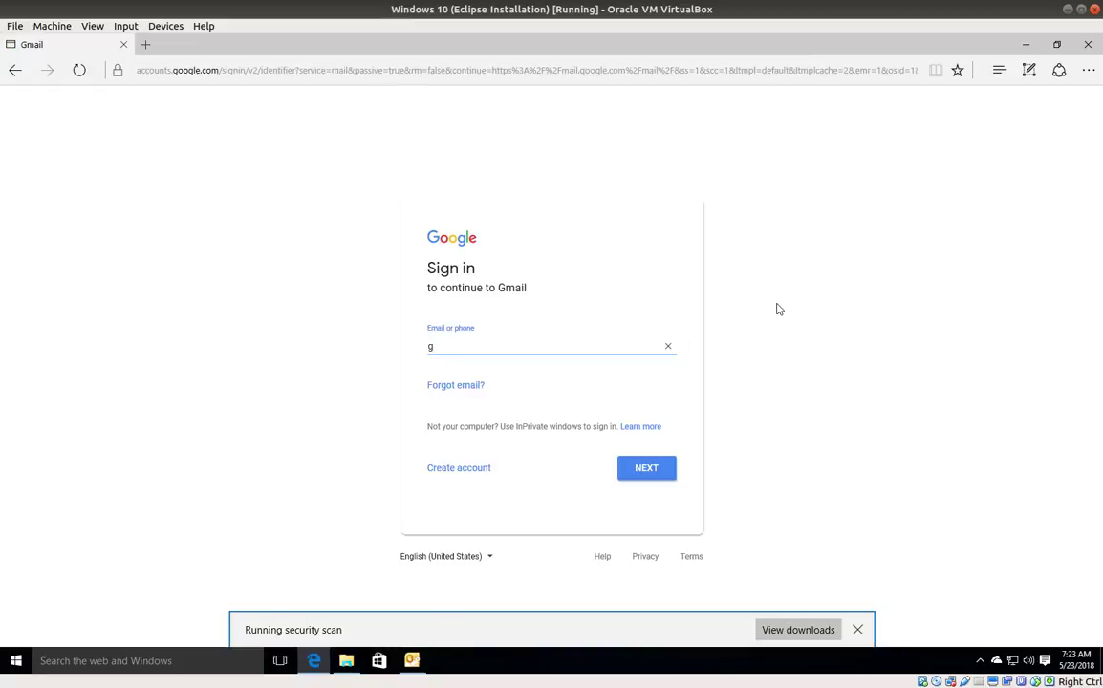
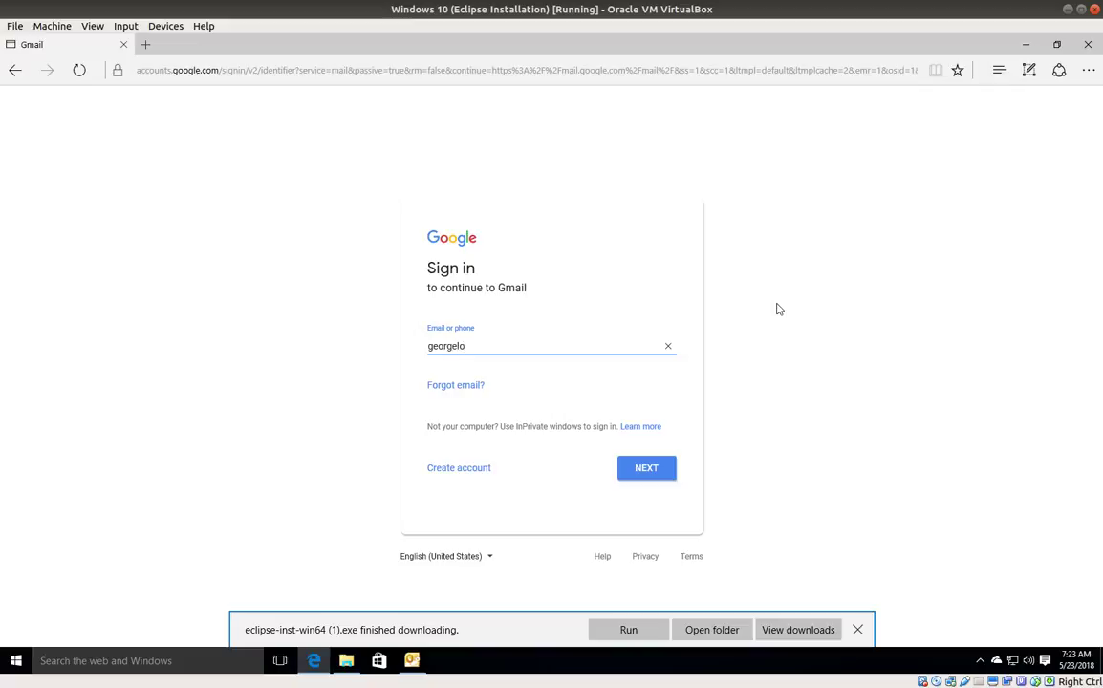
pyautogui.press('Return')
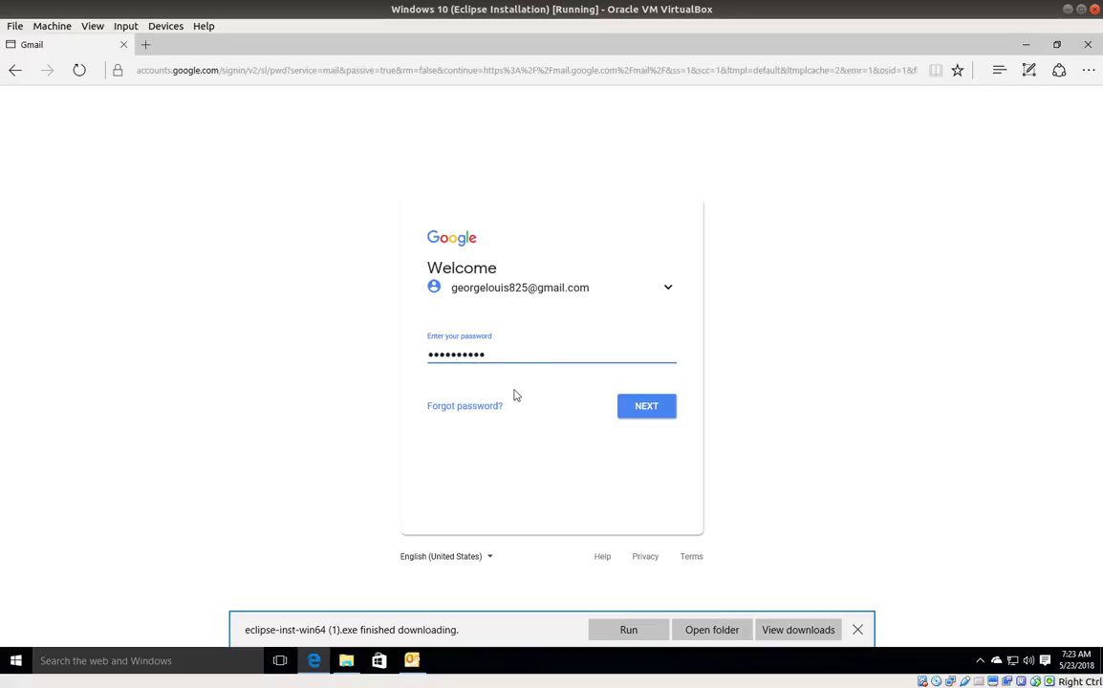
pyautogui.click(647, 409)
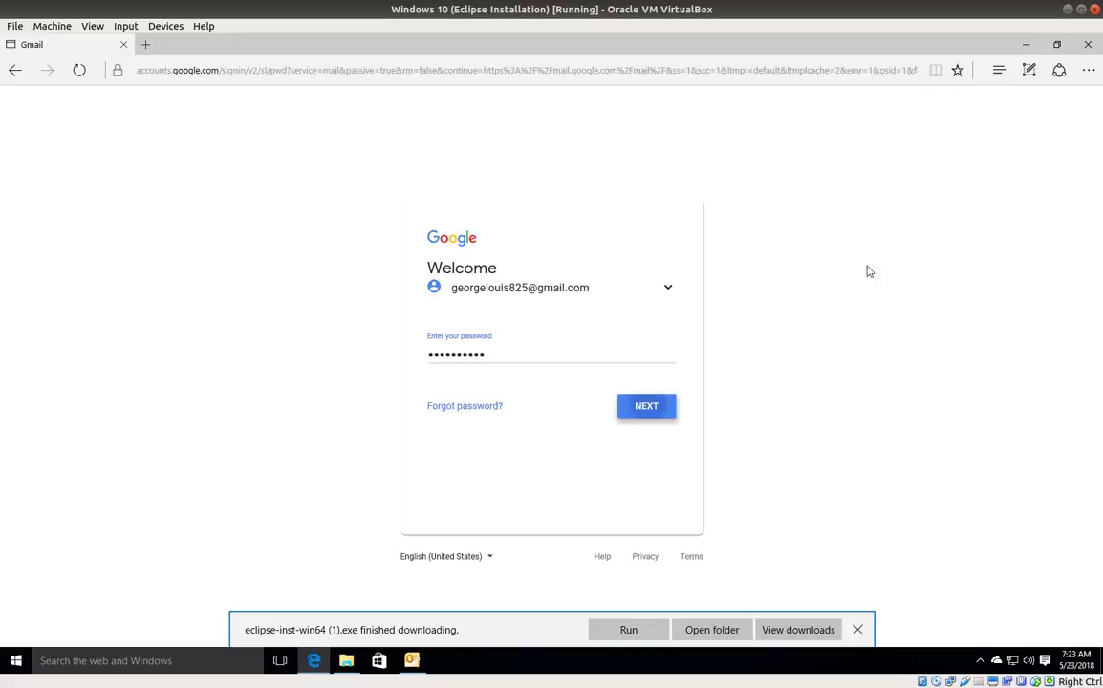
pyautogui.click(859, 631)
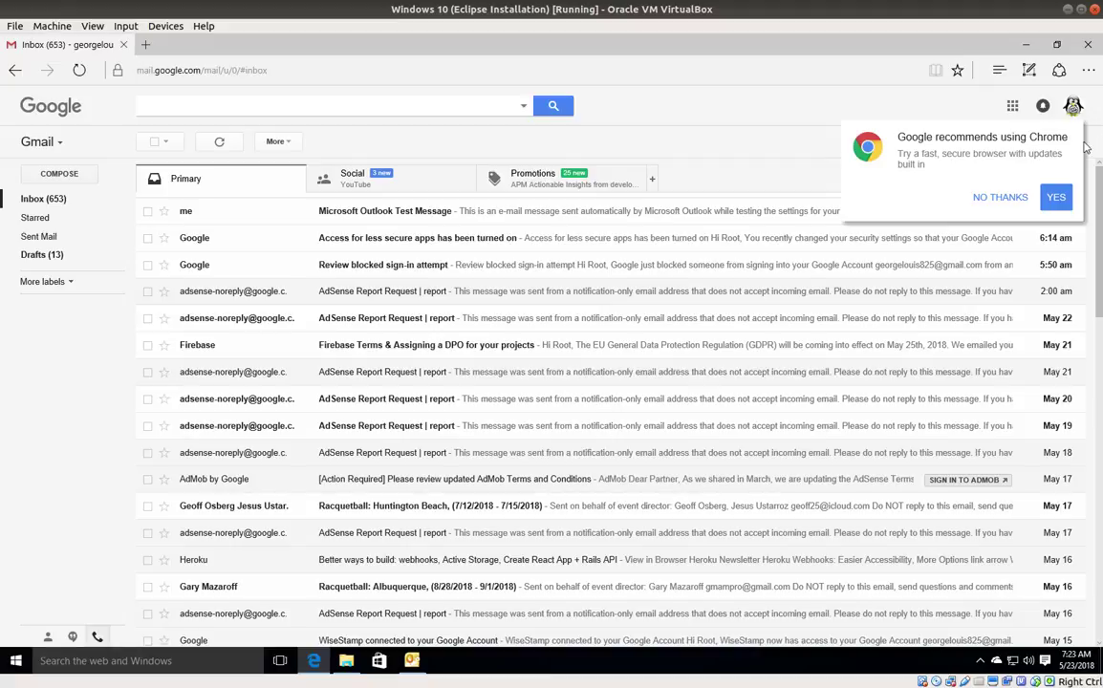
# Step: Open the Outlook test message, check Gmail's Forwarding and POP/IMAP settings, then minimize the browser
pyautogui.click(999, 198)
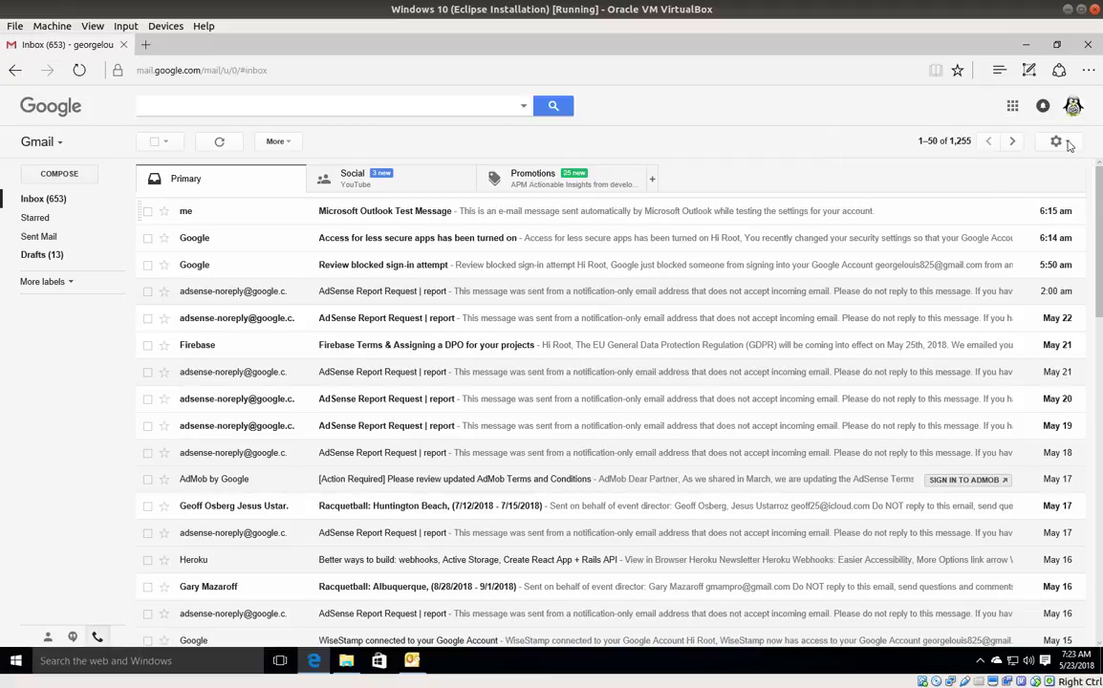
pyautogui.press('Return')
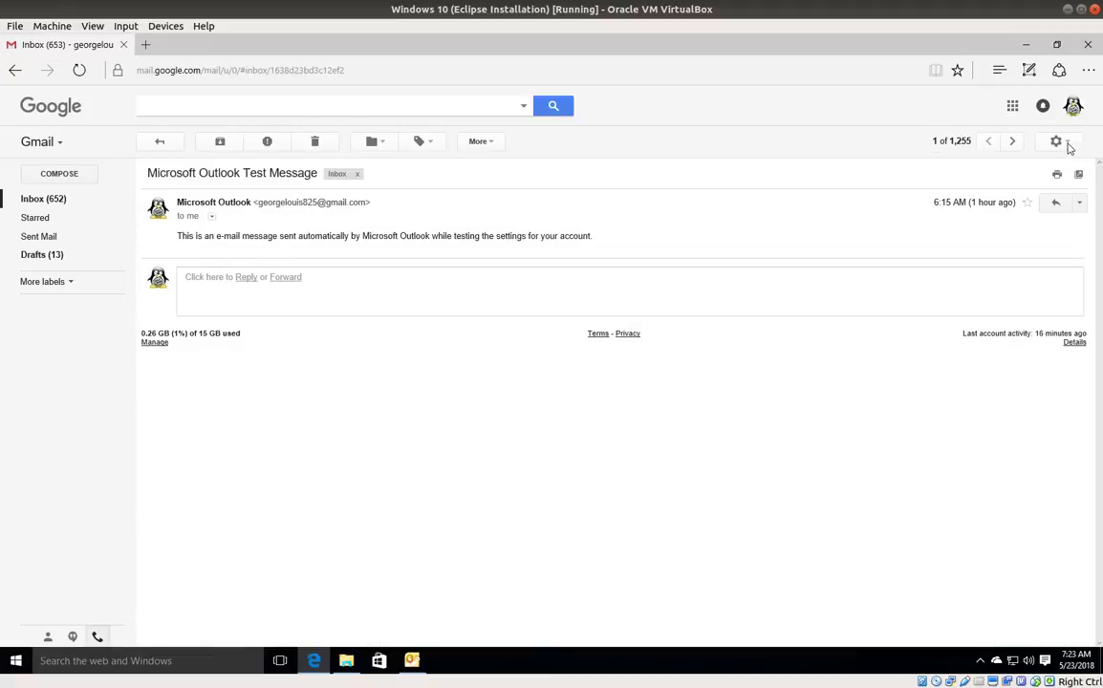
pyautogui.click(1063, 143)
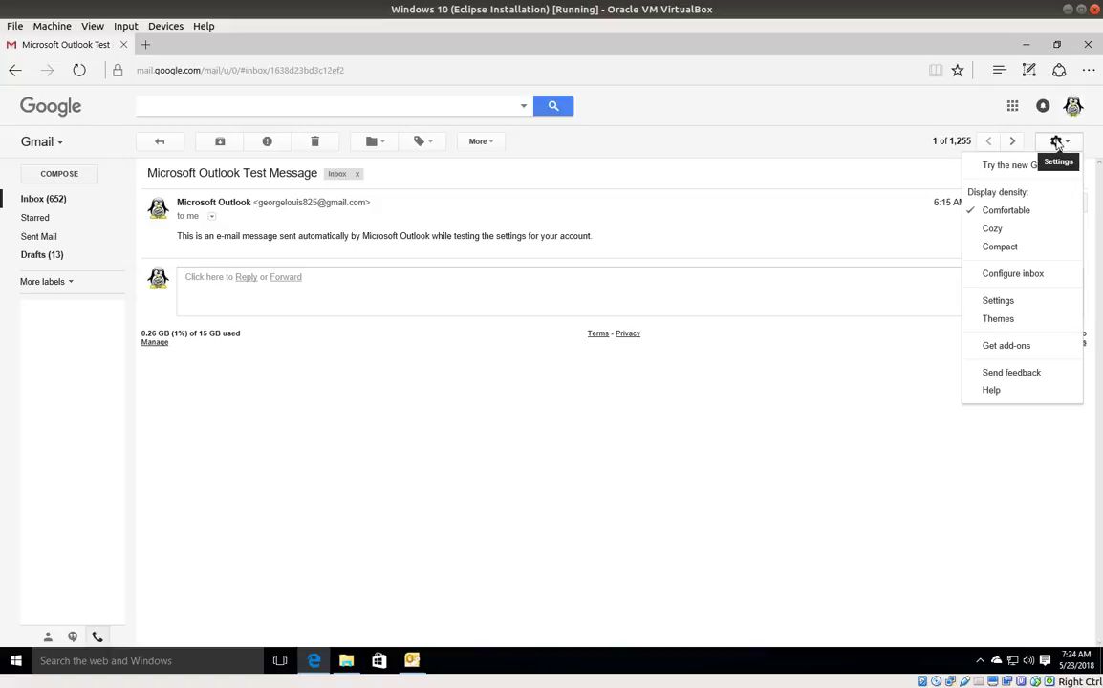
pyautogui.click(998, 302)
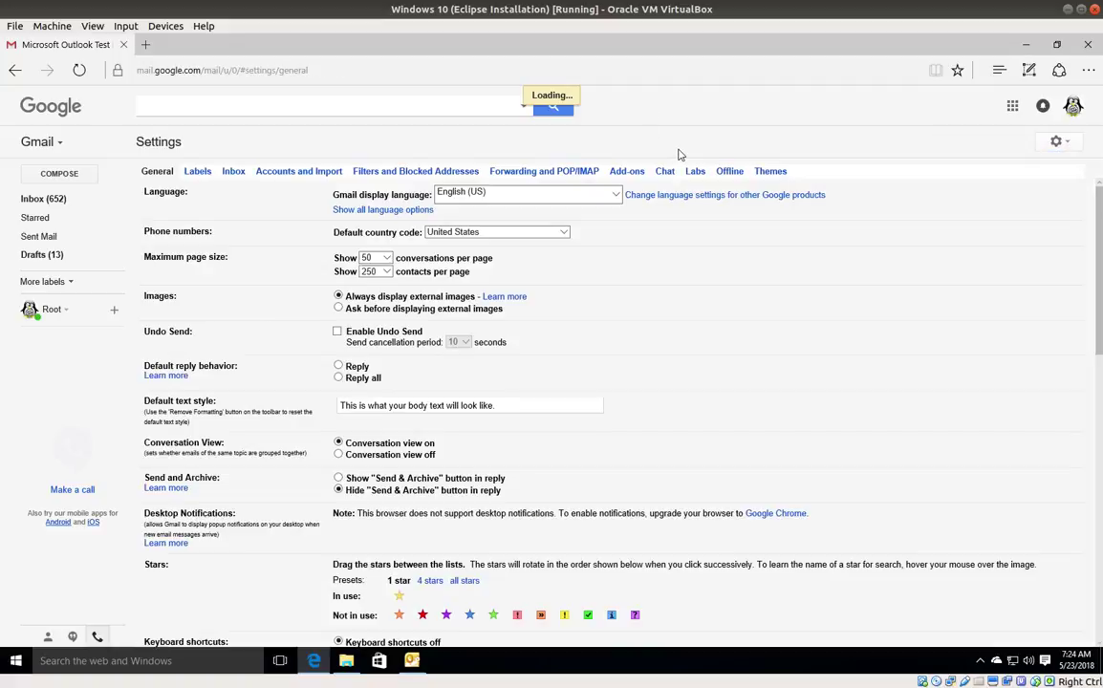
pyautogui.click(564, 170)
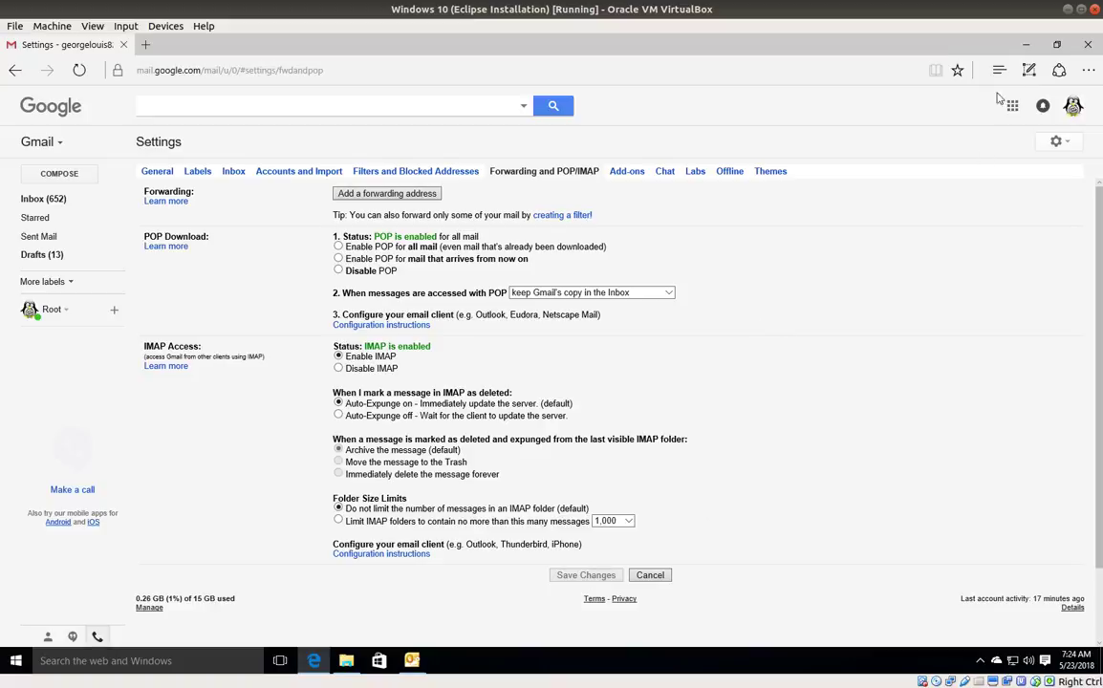
pyautogui.click(1031, 45)
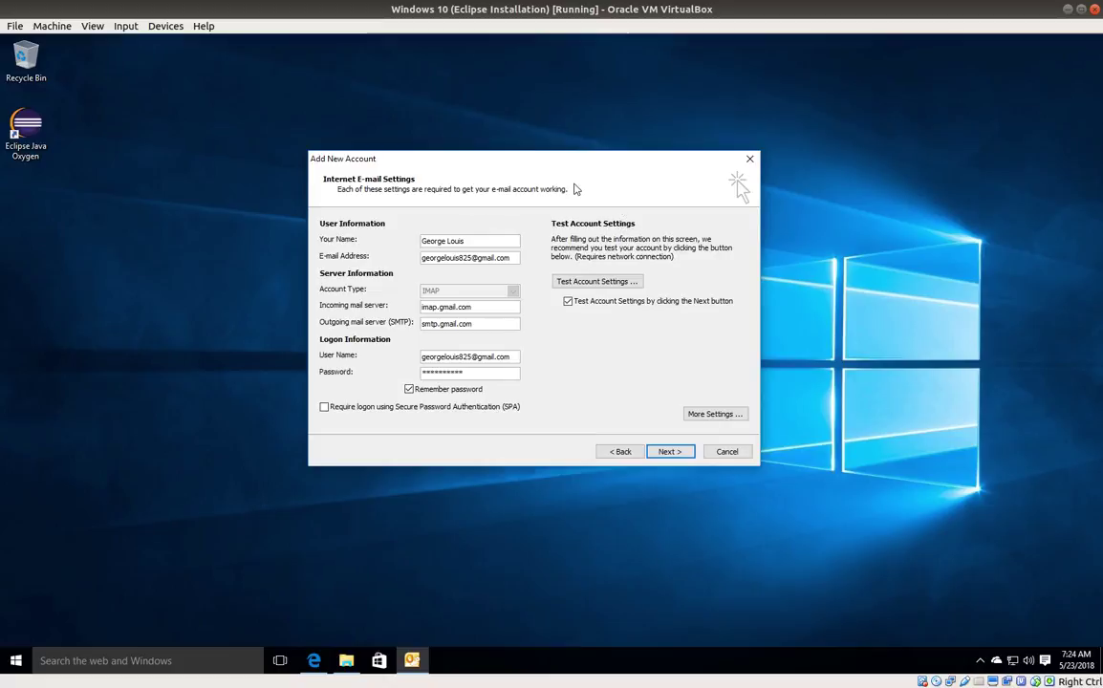
# Step: Run the Outlook account test, dismiss the credential prompts and failed results, and return to Gmail
pyautogui.click(667, 452)
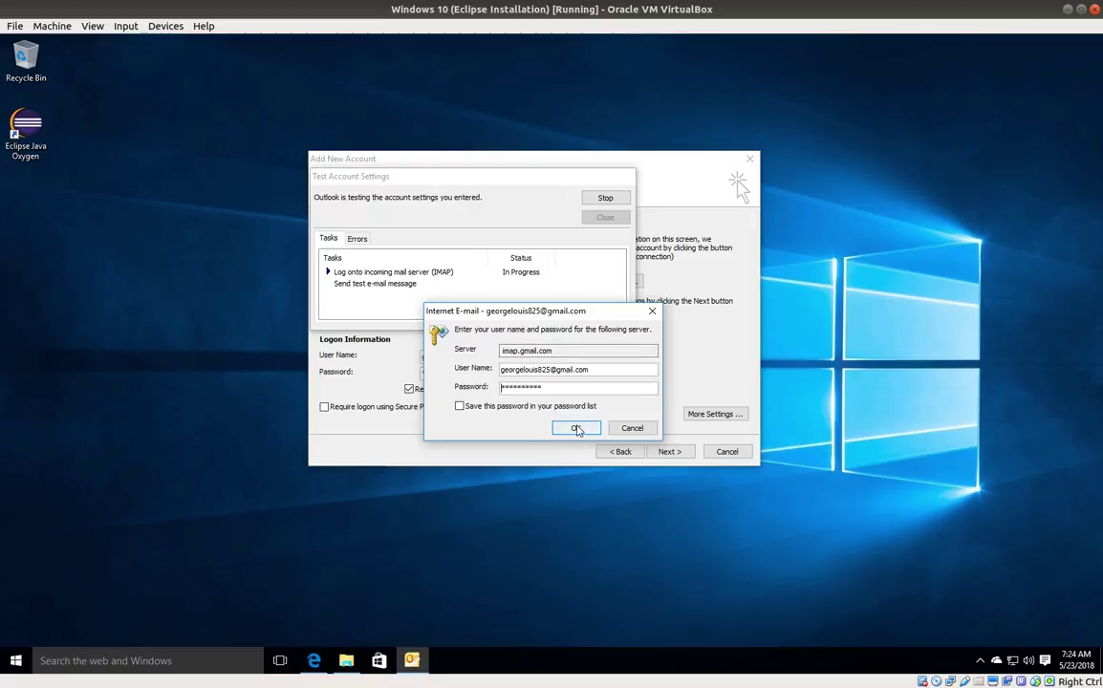
pyautogui.click(576, 429)
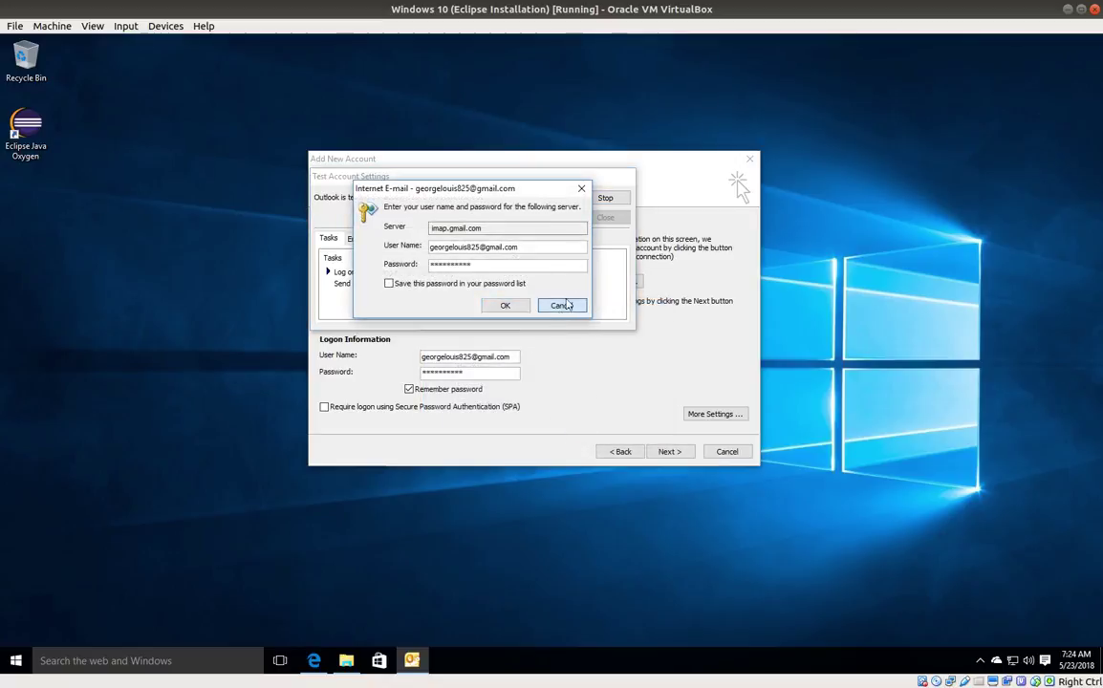
pyautogui.click(564, 305)
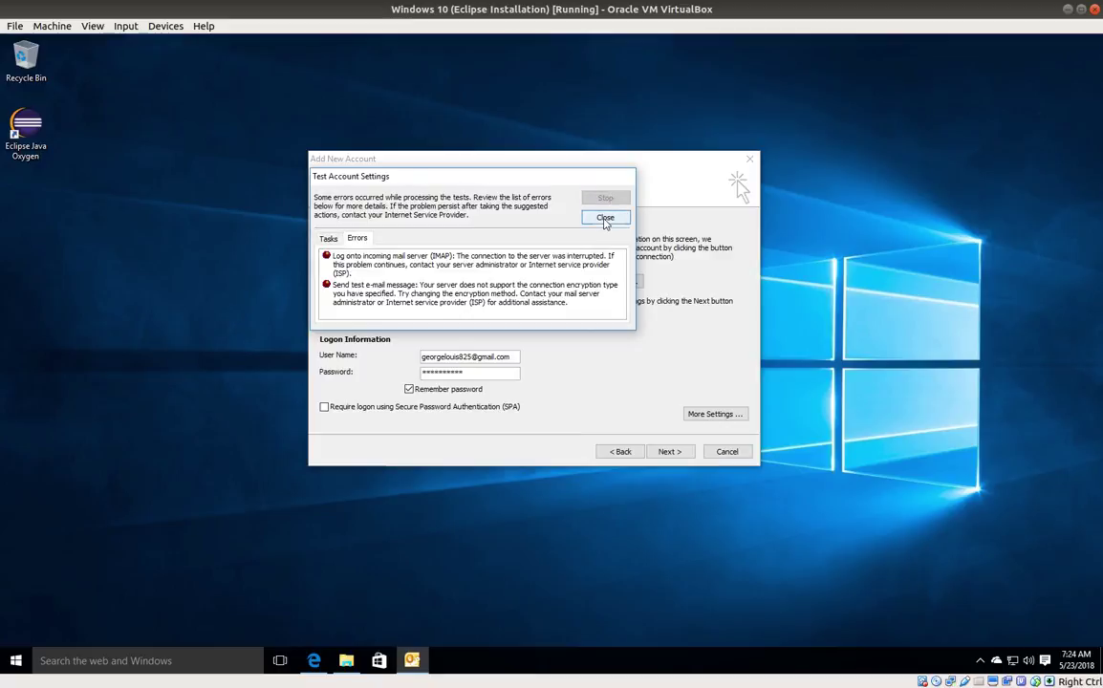
pyautogui.click(605, 219)
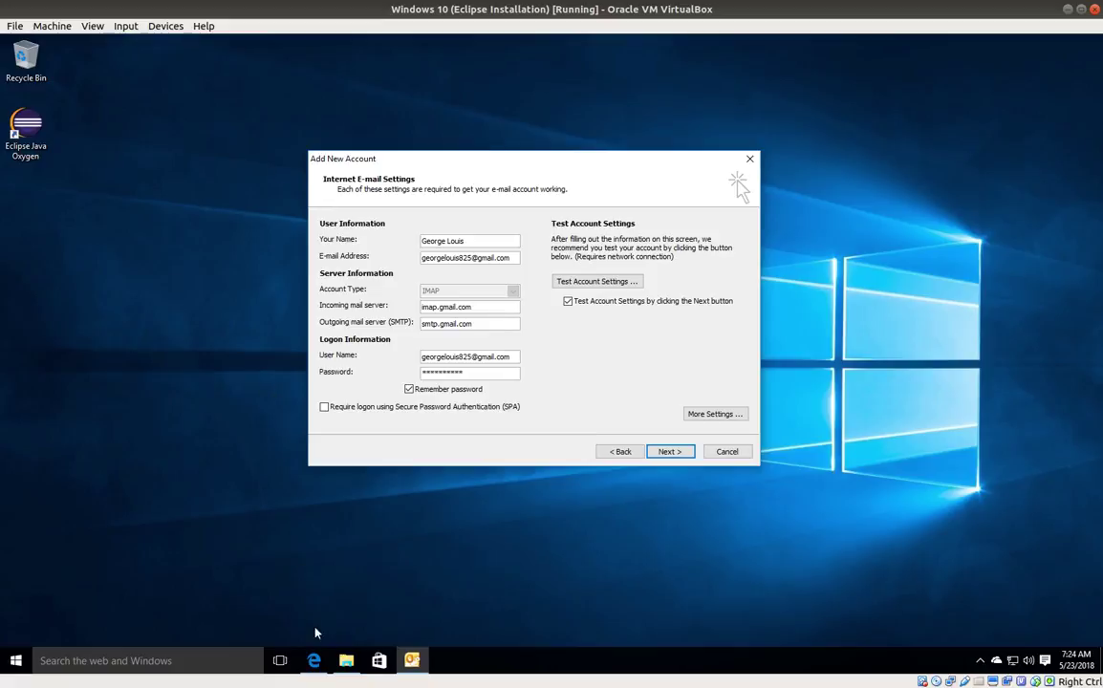
pyautogui.click(313, 661)
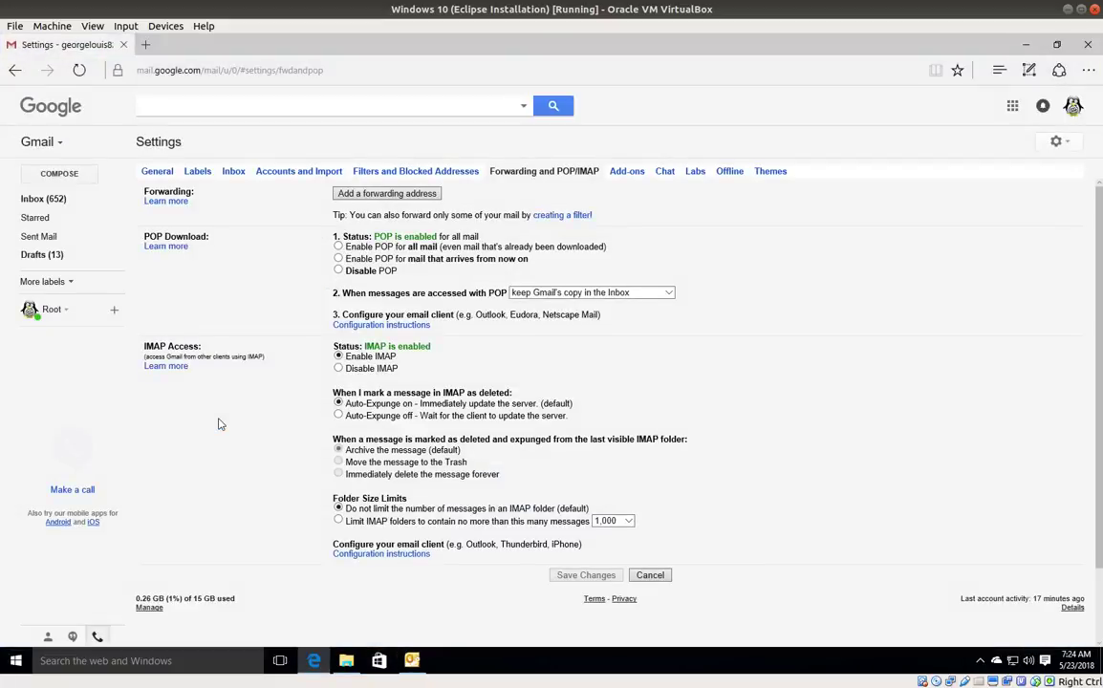
# Step: Reload Gmail, then turn on Allow less secure apps at myaccount.google.com/lesssecureapps in a new tab
pyautogui.press('F5')
pyautogui.click(144, 46)
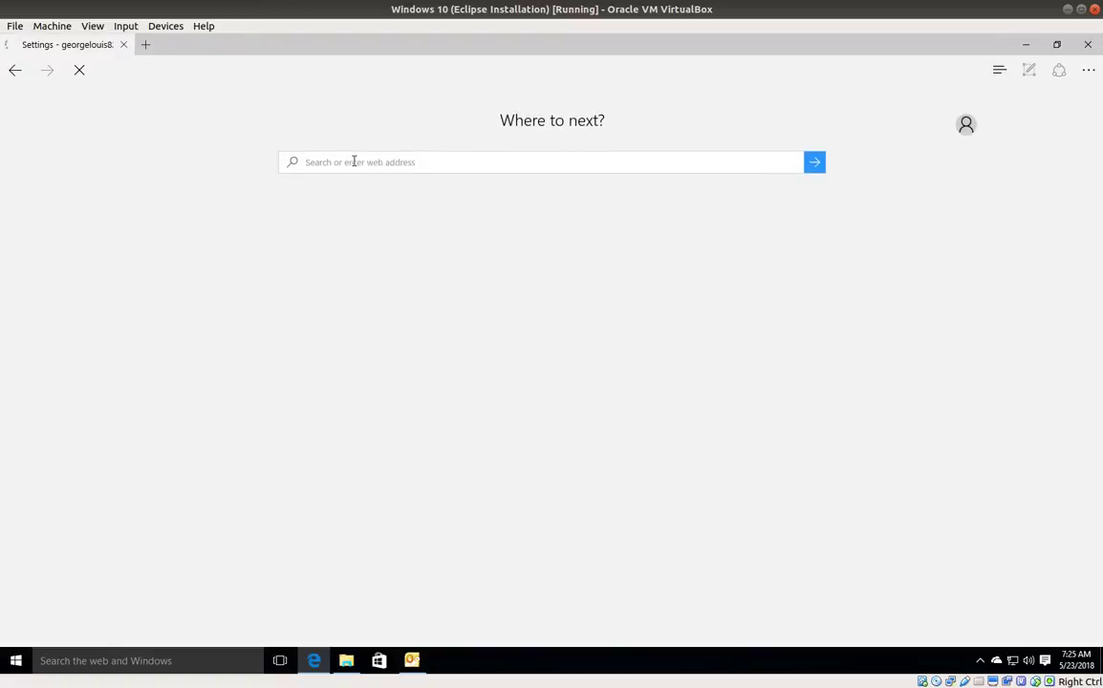
pyautogui.write('my')
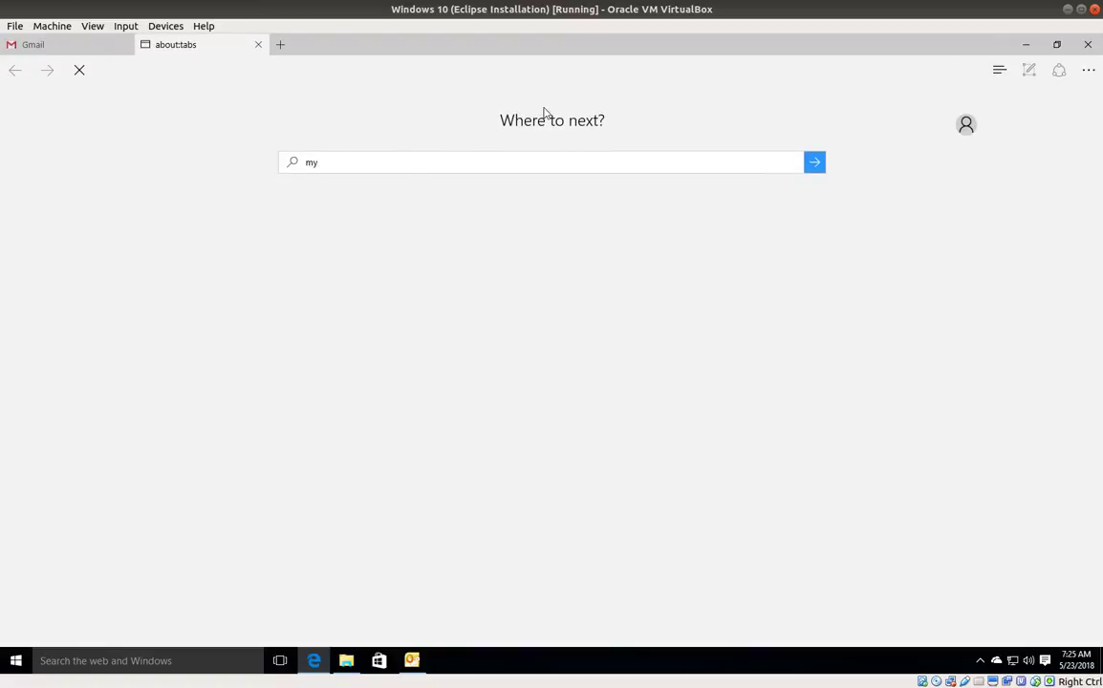
pyautogui.write('account.goo')
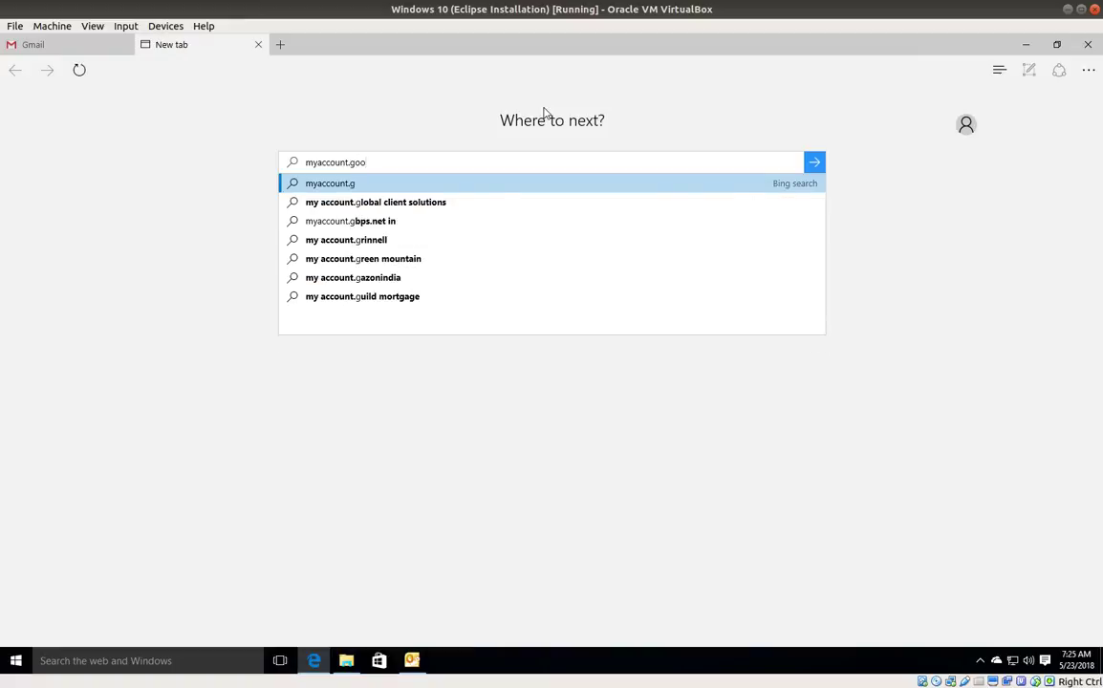
pyautogui.write('gle.com')
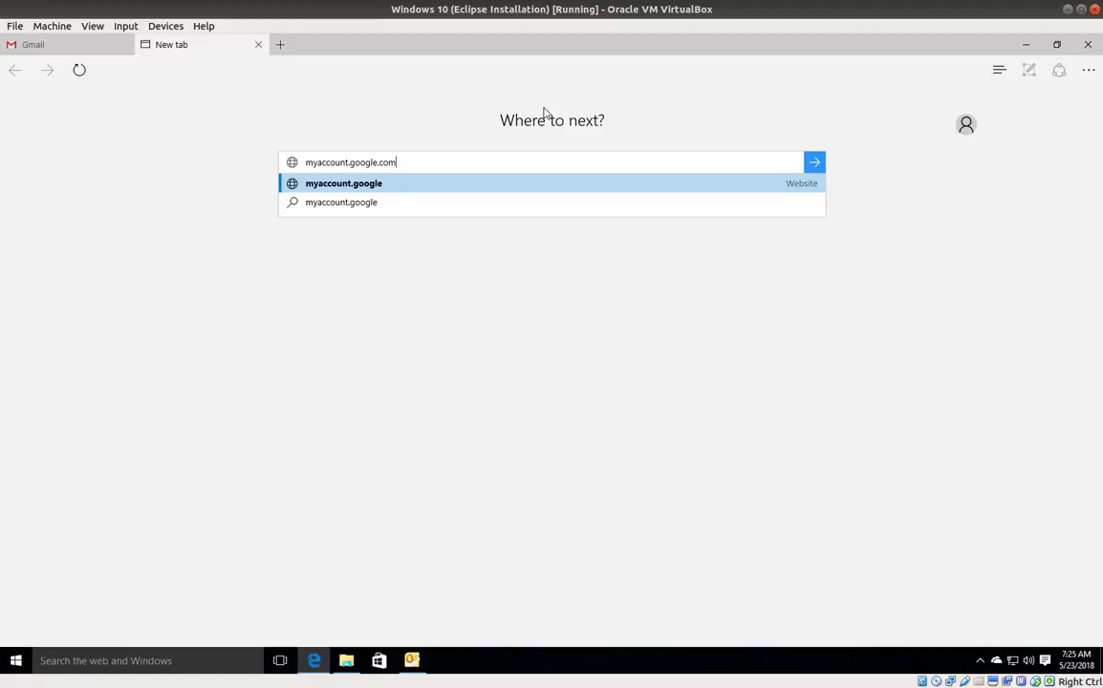
pyautogui.write('/less')
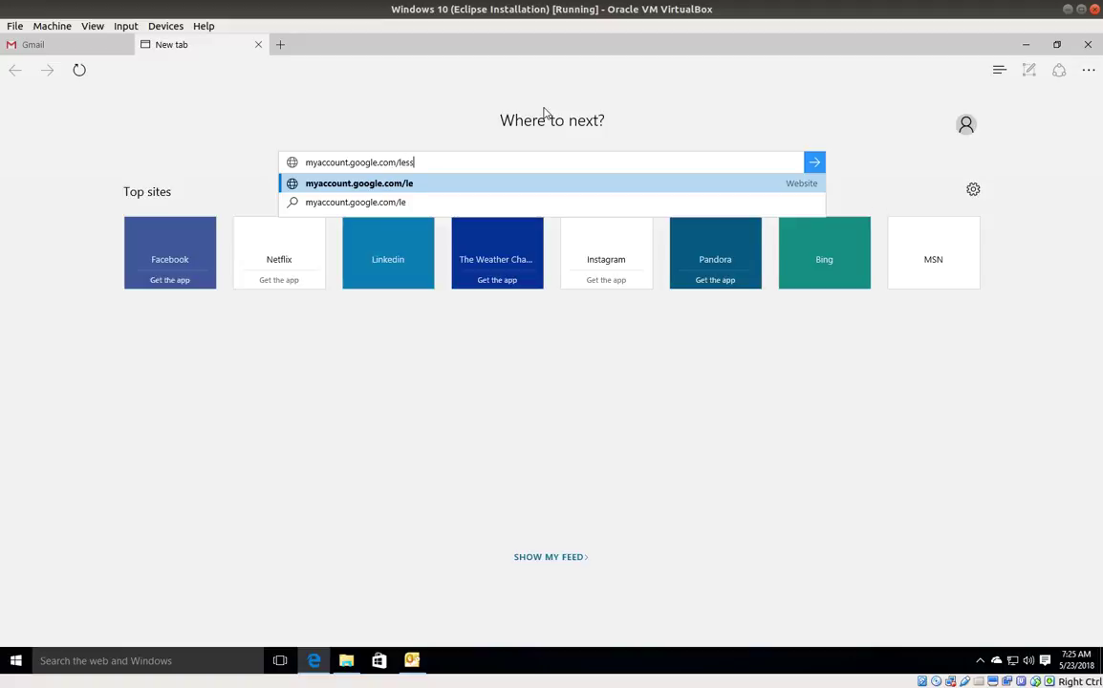
pyautogui.write('secureapps')
pyautogui.press('Return')
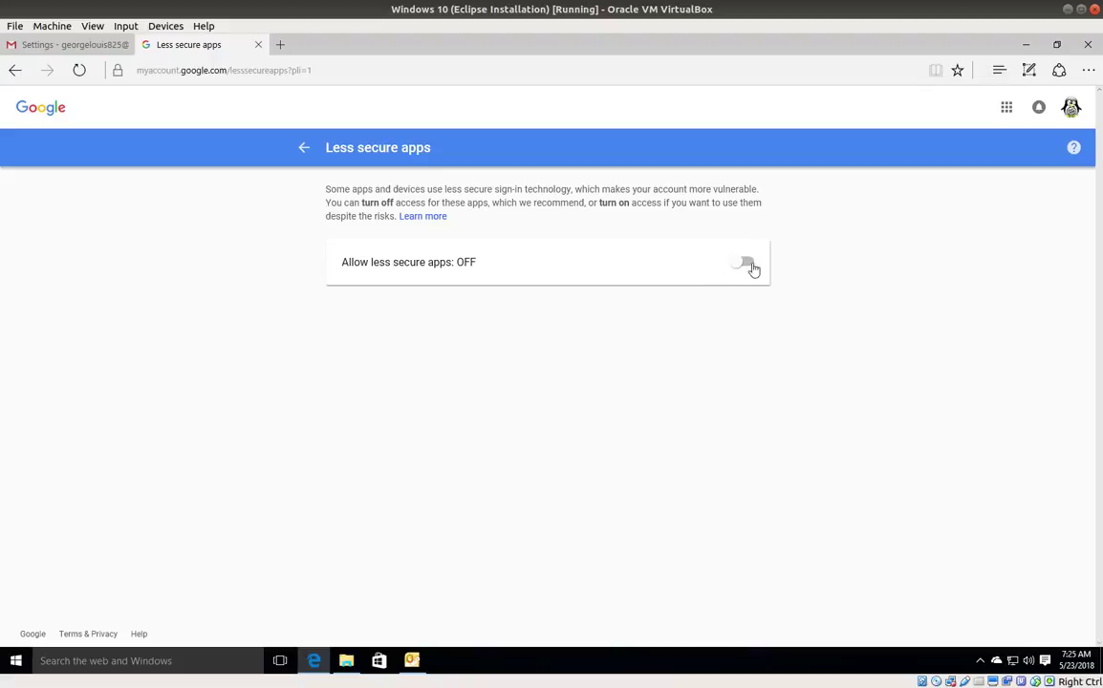
pyautogui.click(745, 264)
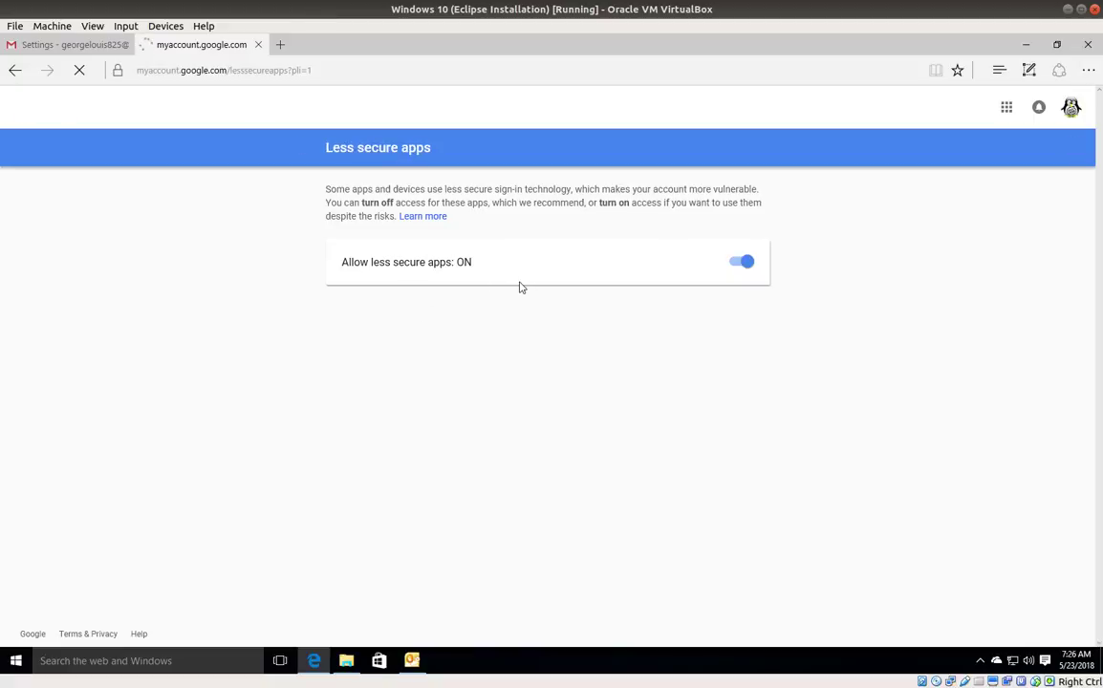
# Step: Back in Outlook, rerun the Gmail account test, close the passing results, and finish the wizard
pyautogui.click(1026, 45)
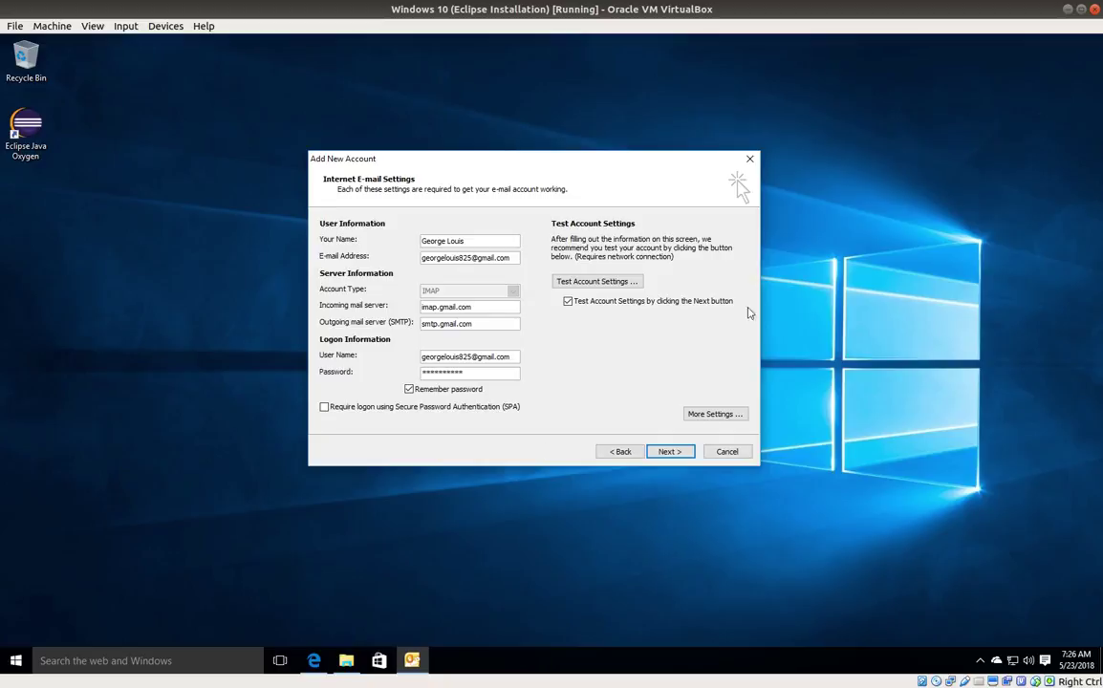
pyautogui.click(670, 453)
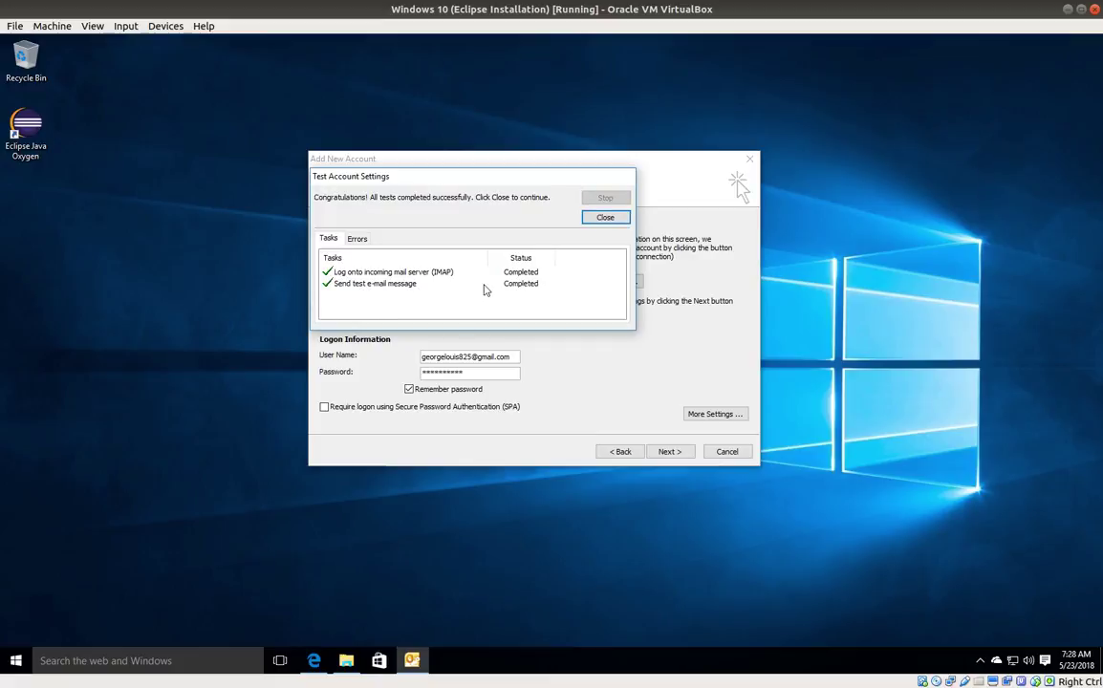
pyautogui.click(605, 218)
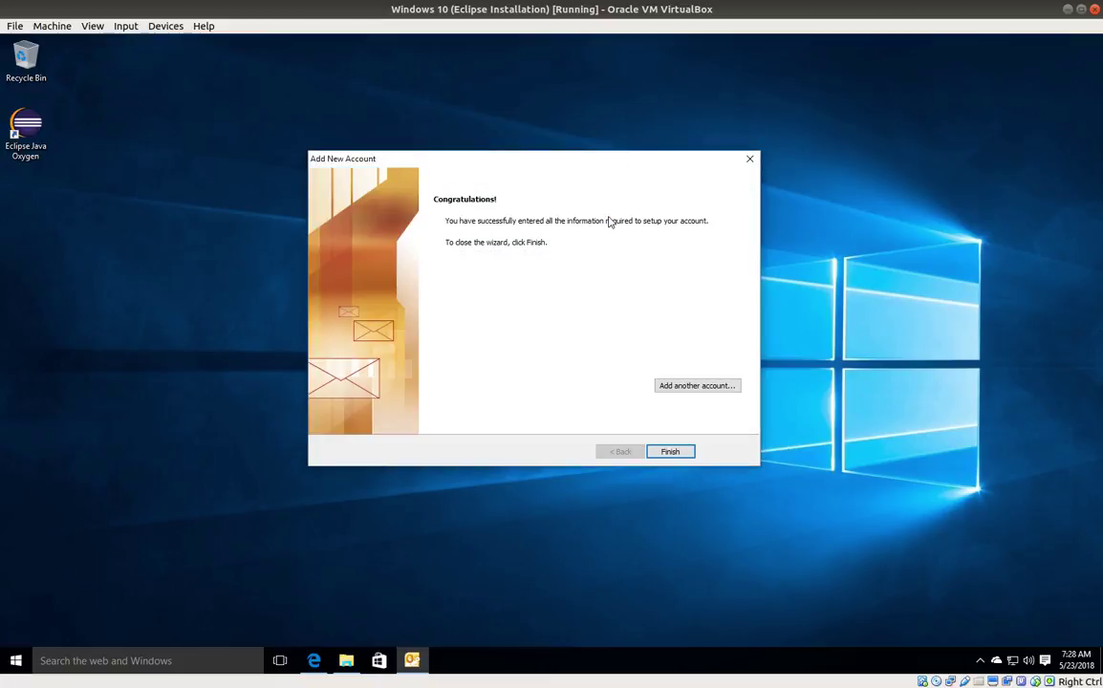
pyautogui.click(673, 452)
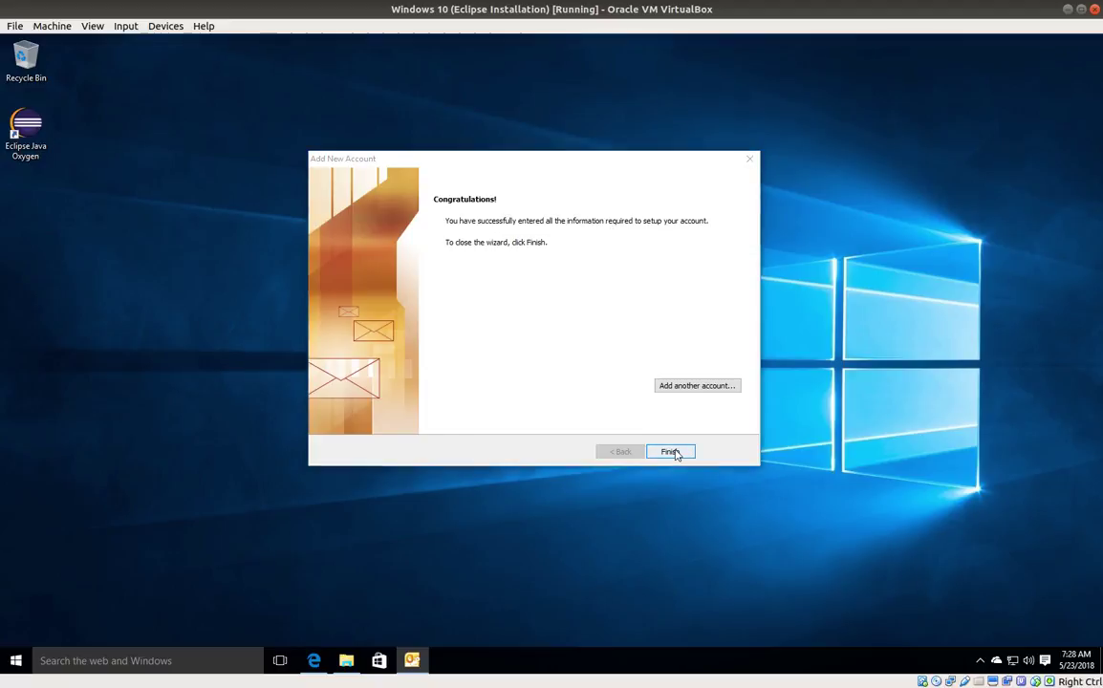